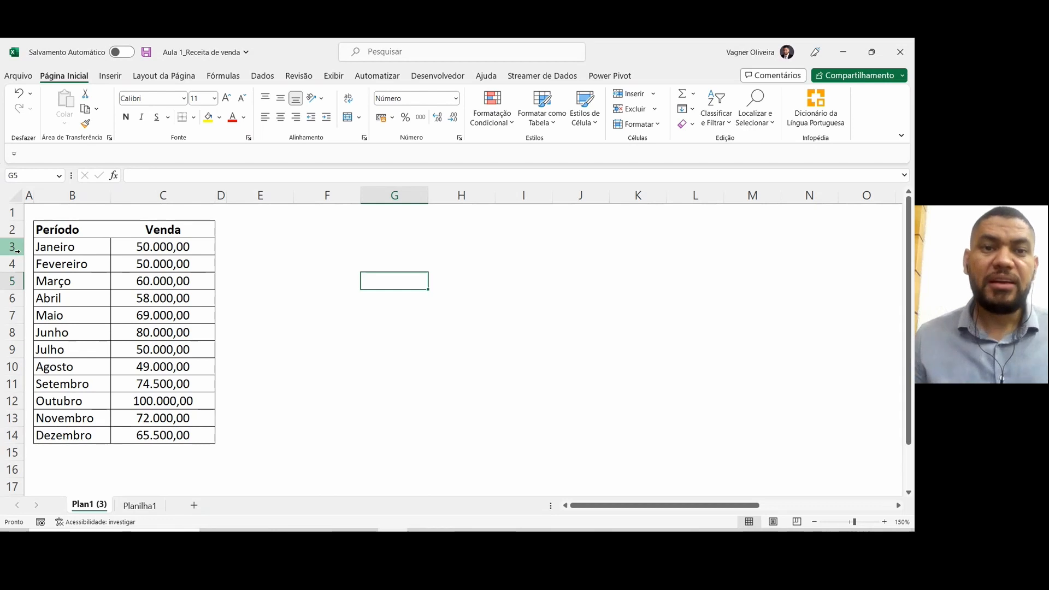
Step: Examine the monthly sales table, from the Período and Venda headers through the January to December rows
click(284, 227)
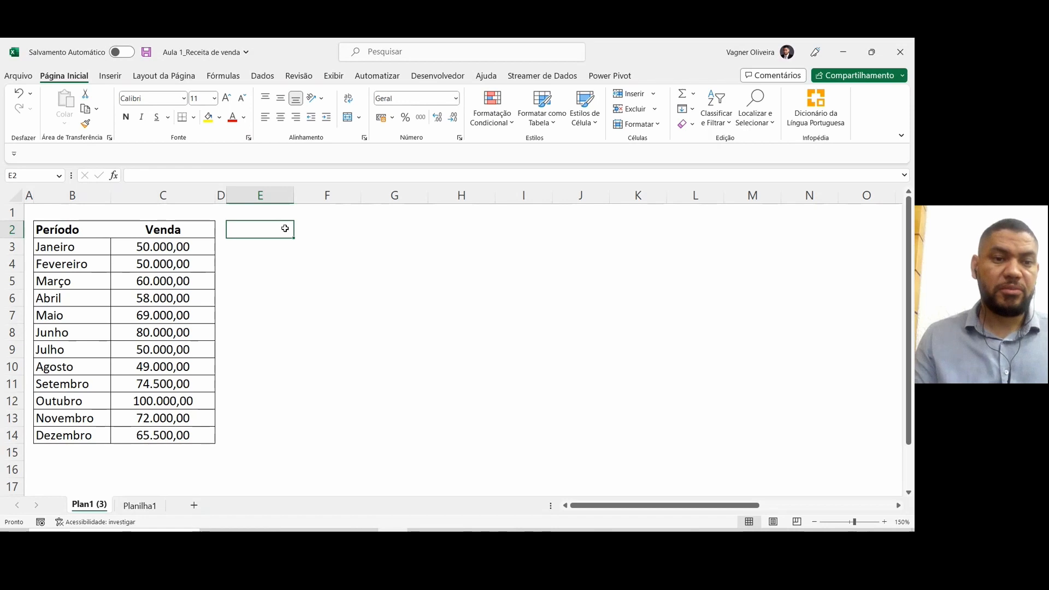
key(Left)
key(Left)
key(Left)
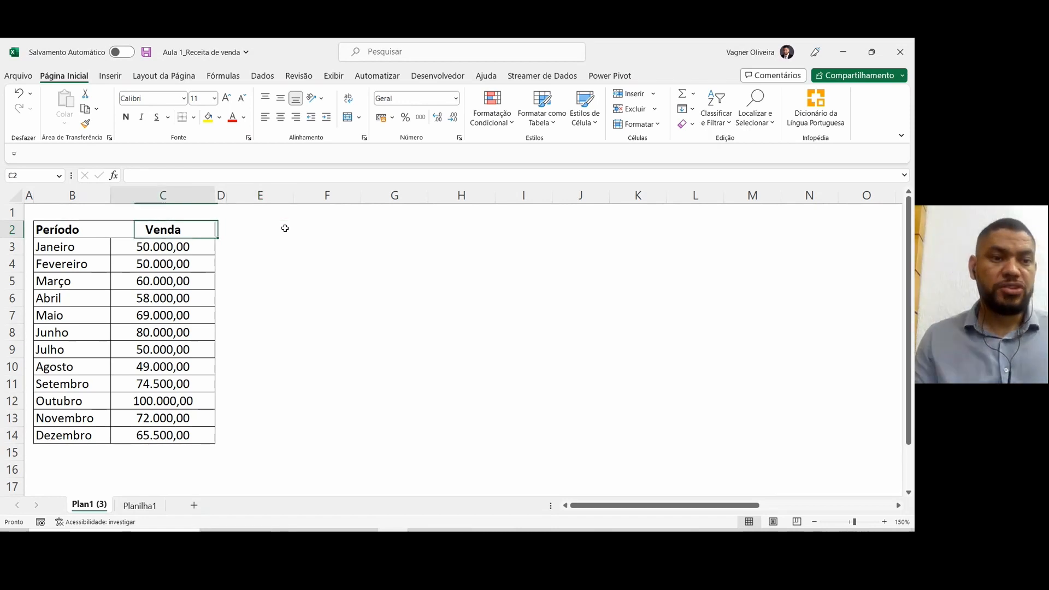
key(Down)
key(shift+Right)
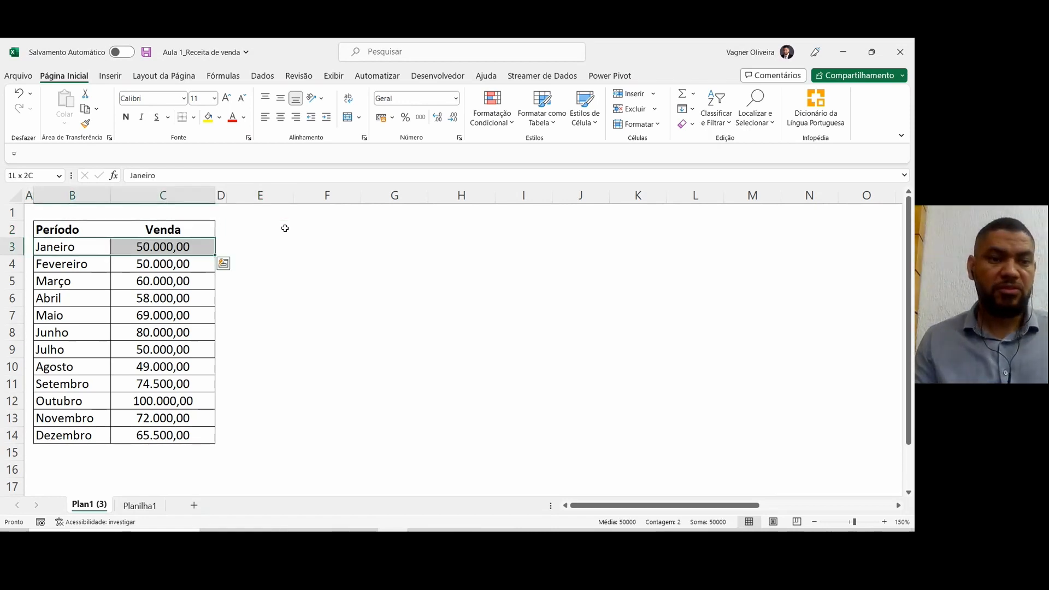
key(ctrl+shift+Down)
key(Up)
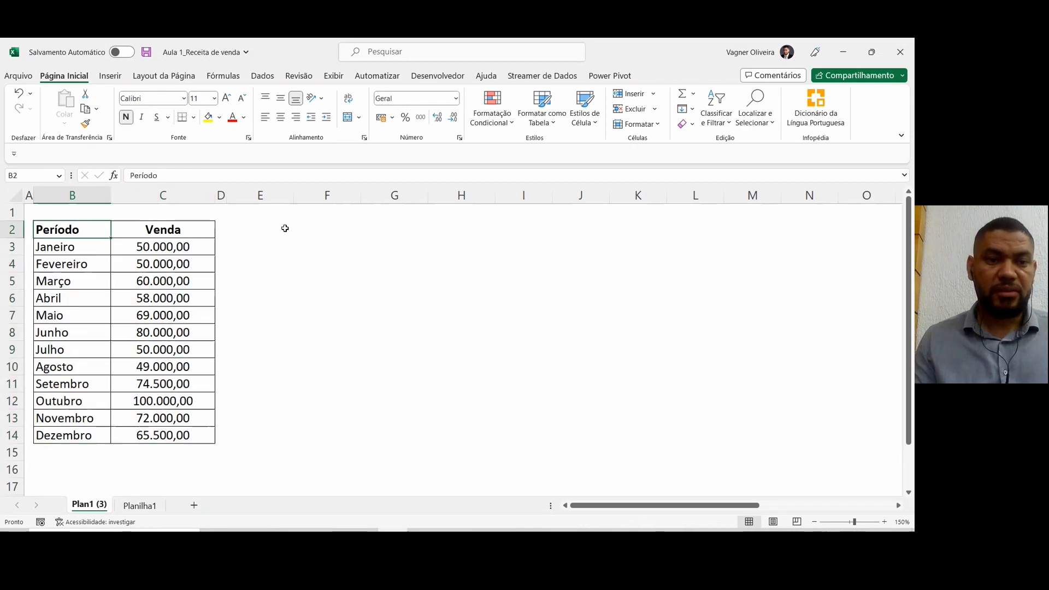
Step: Enter the heading "Crescimento" in cell E2, beside the sales table
key(Right)
key(Right)
key(Right)
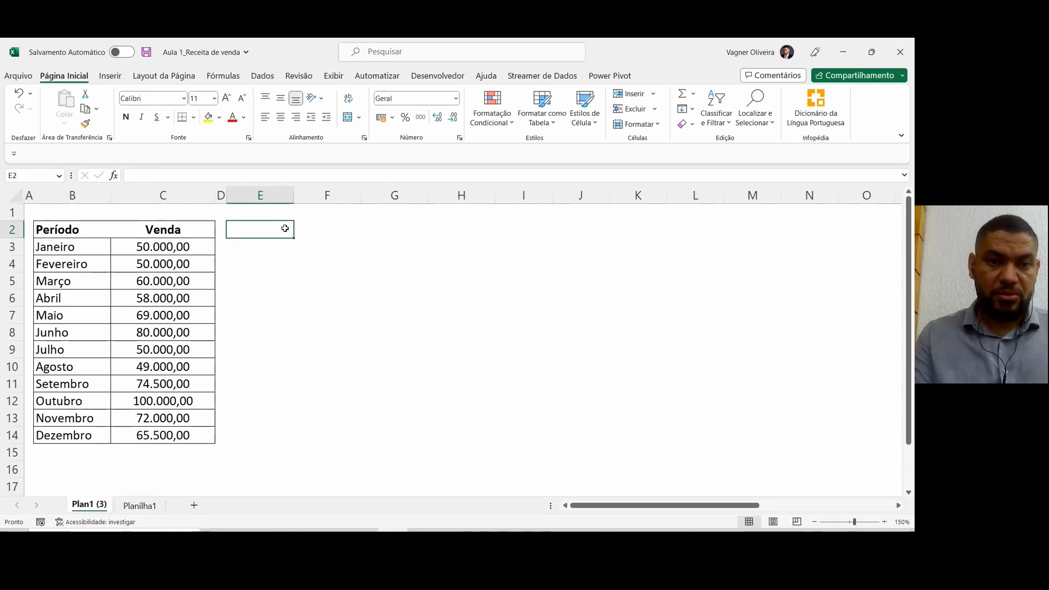
text(Ce)
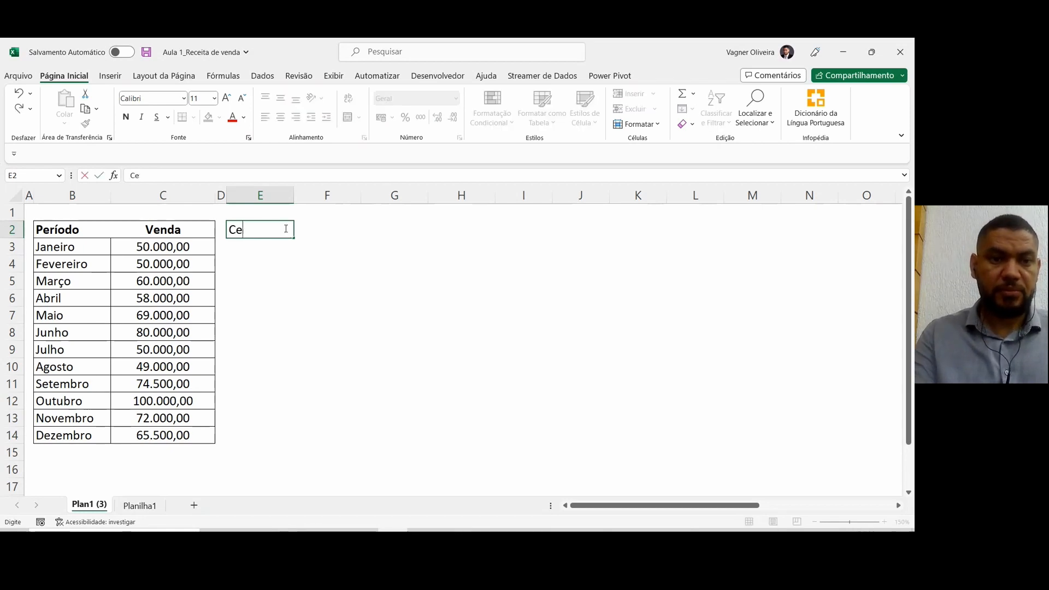
text(escimento)
key(Left)
key(Left)
key(Left)
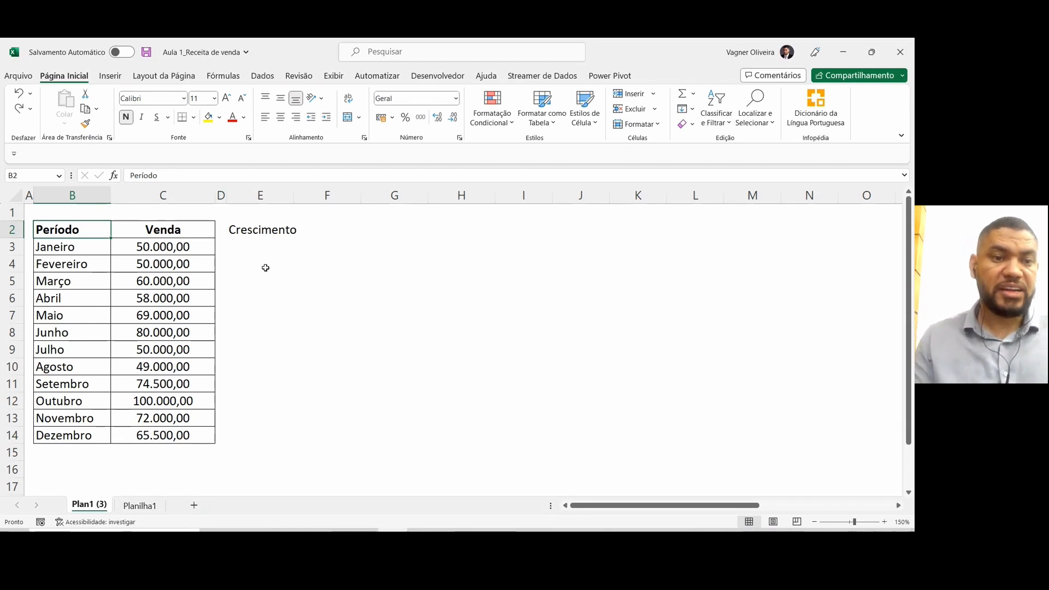
Step: Calculate February's growth over January in cell E4 with the formula =C4/C3-1
key(Down)
key(Right)
key(Right)
key(Right)
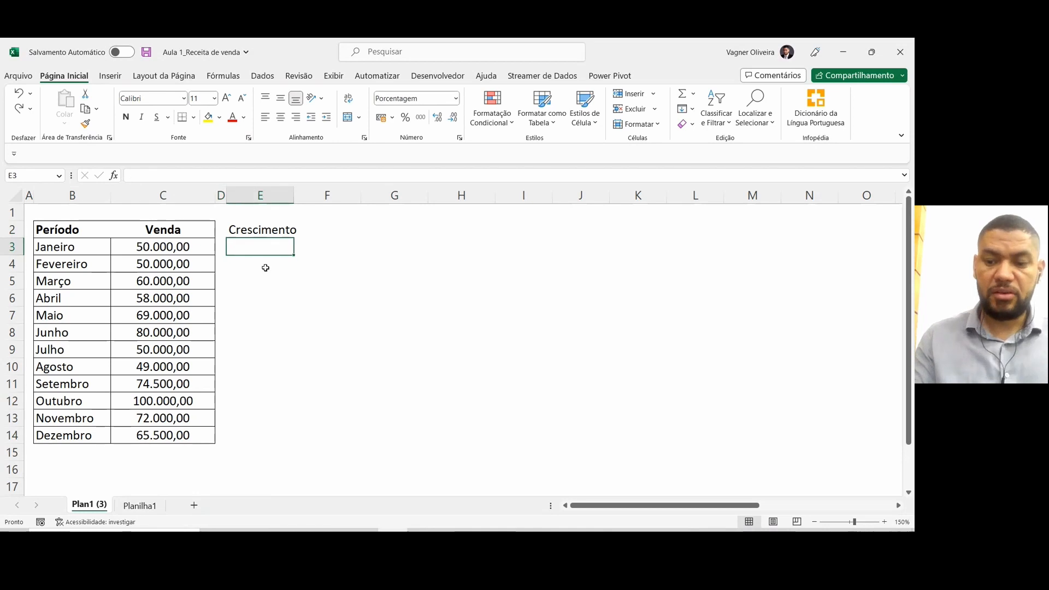
key(Down)
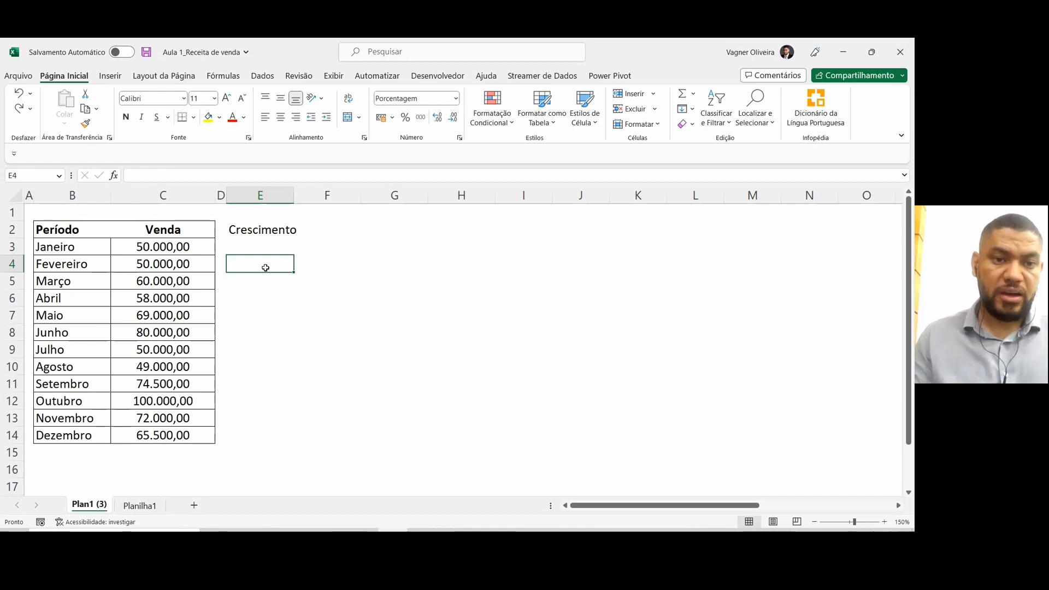
text(=)
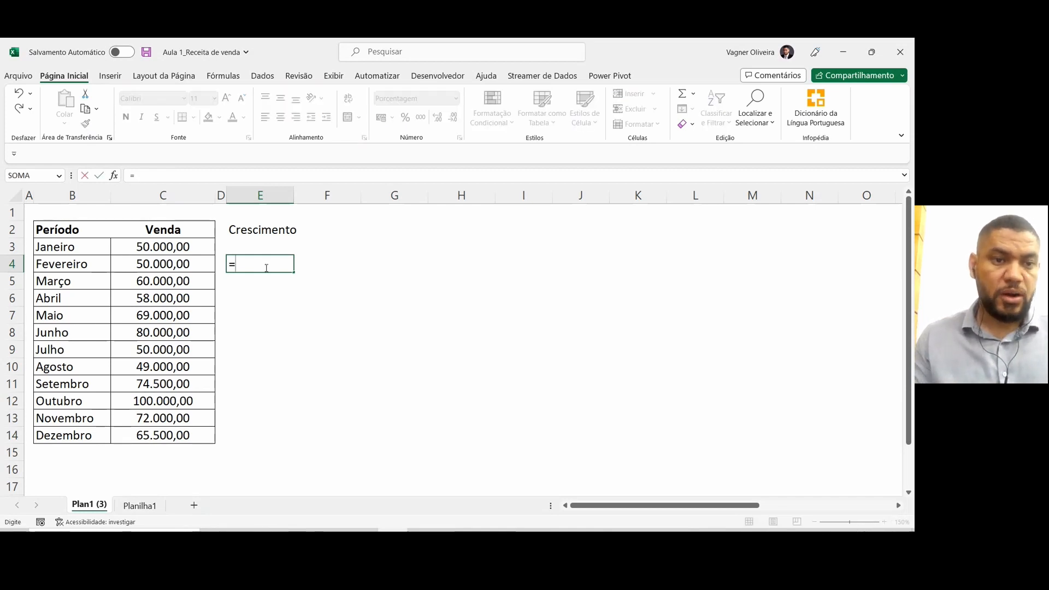
key(Left)
key(Left)
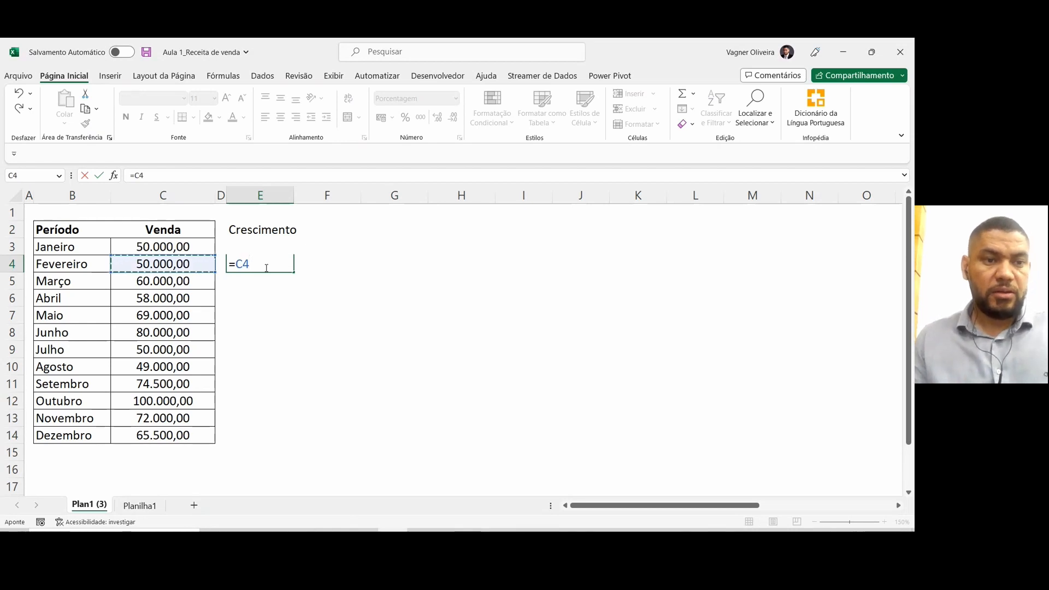
click(170, 271)
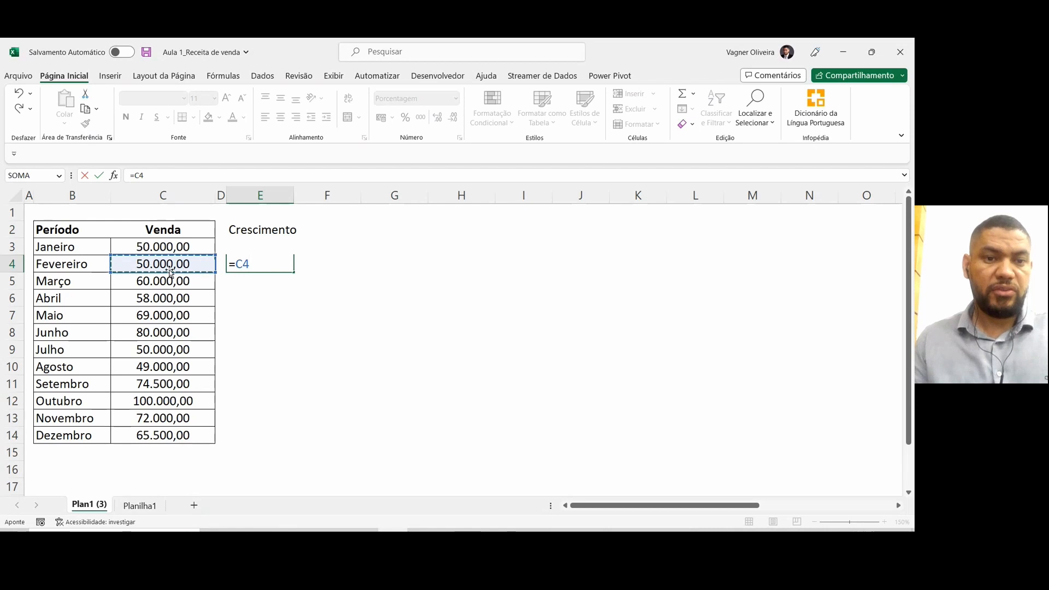
text(/)
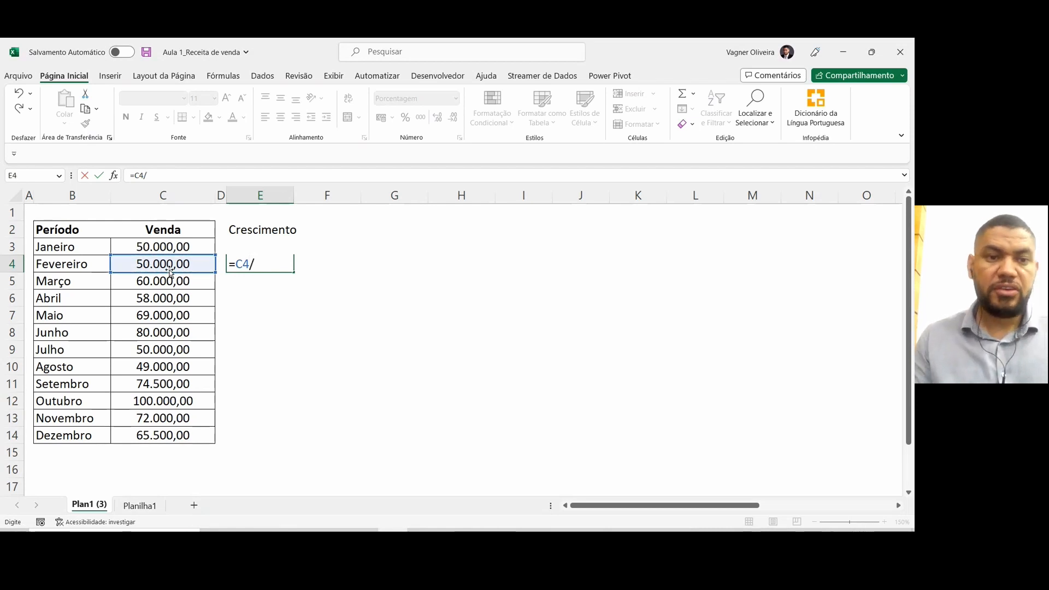
click(160, 245)
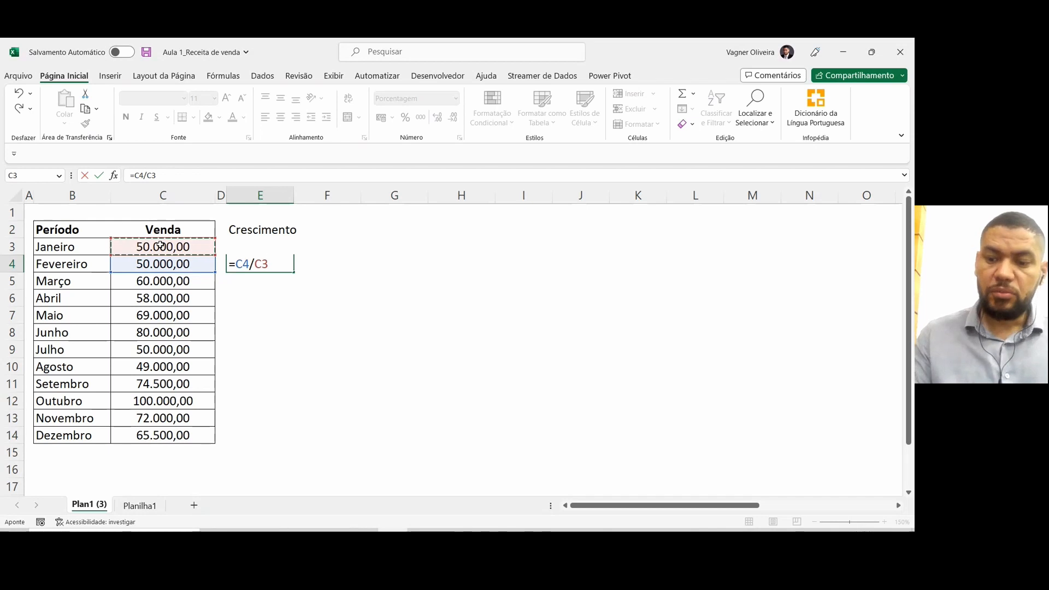
text(-1)
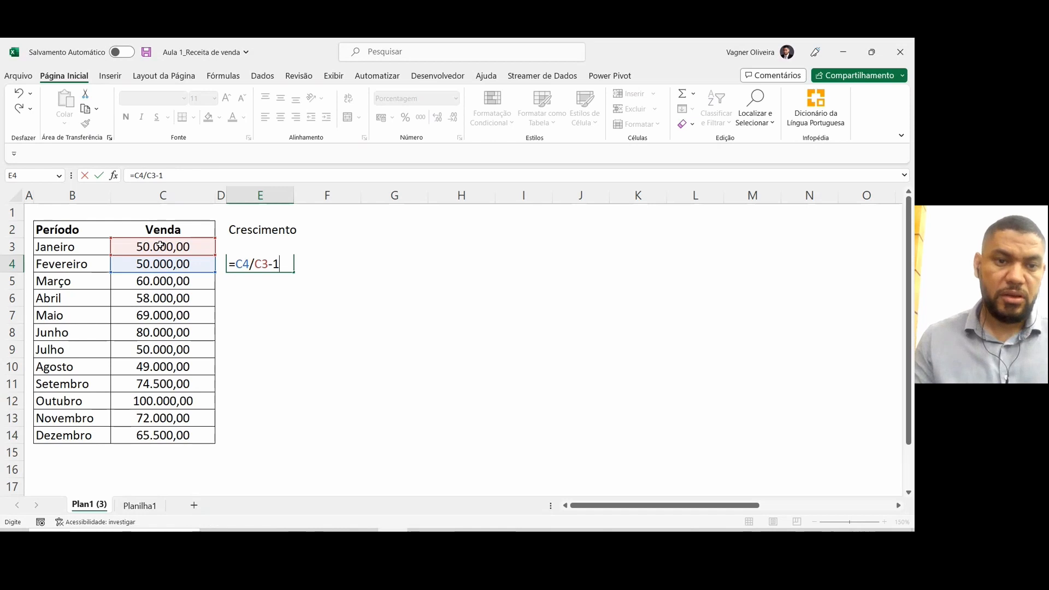
key(Return)
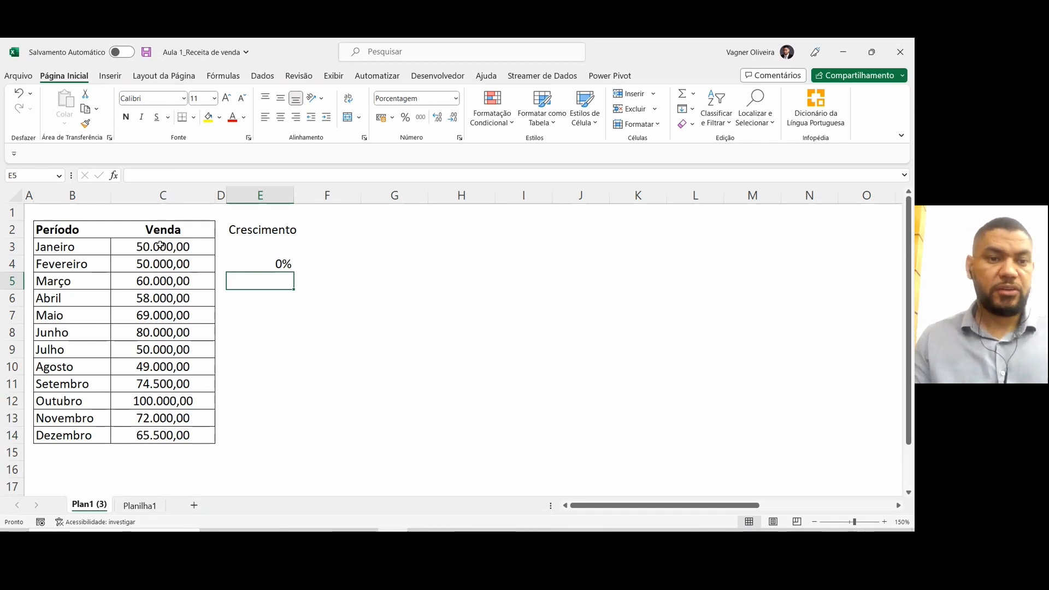
Step: Examine the January and February sales in C3:C4 that feed the growth calculation
key(Left)
key(Up)
key(Left)
key(shift+Up)
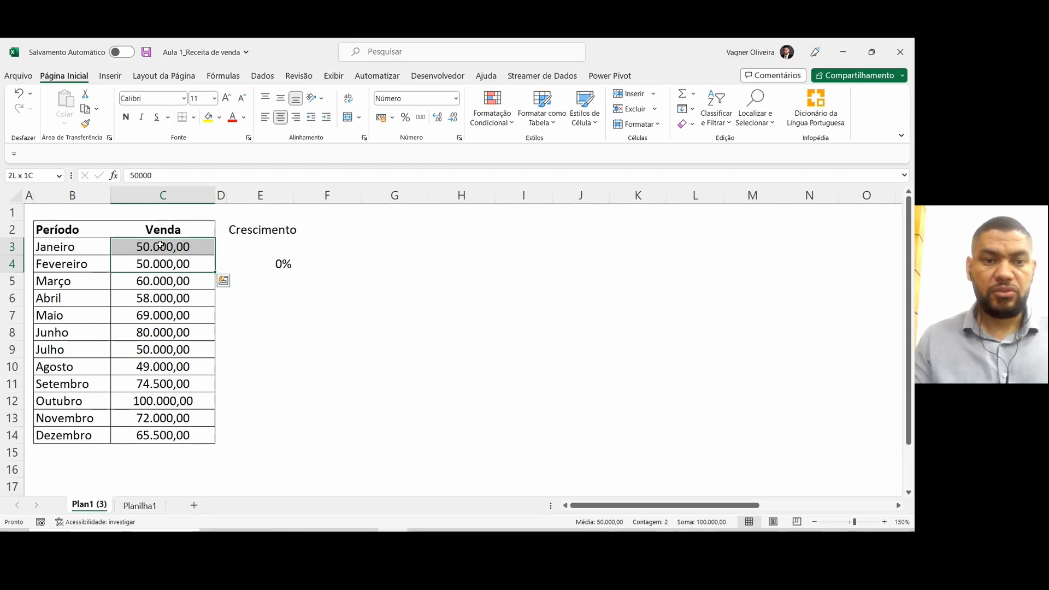
key(Right)
key(Right)
key(Right)
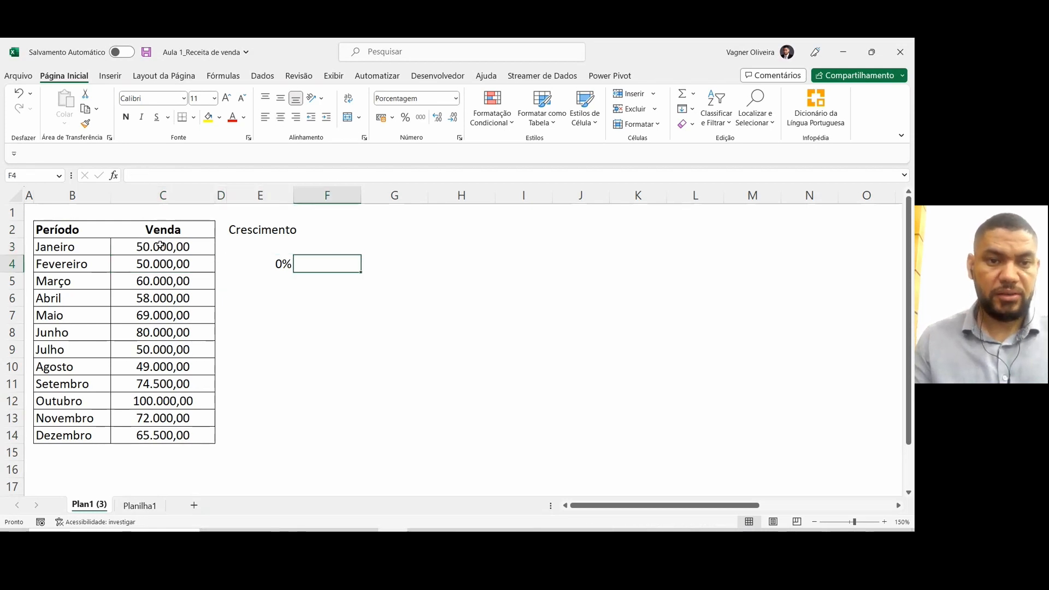
Step: Copy the growth formula from E4 into E5:E14 for the months from March to December
key(Left)
key(Down)
key(Up)
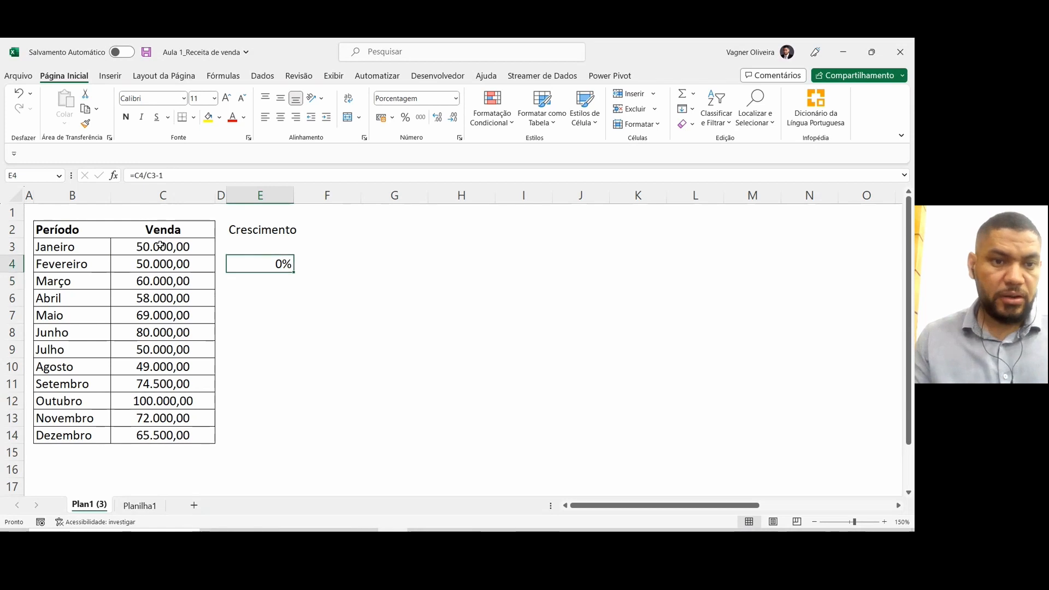
key(ctrl+c)
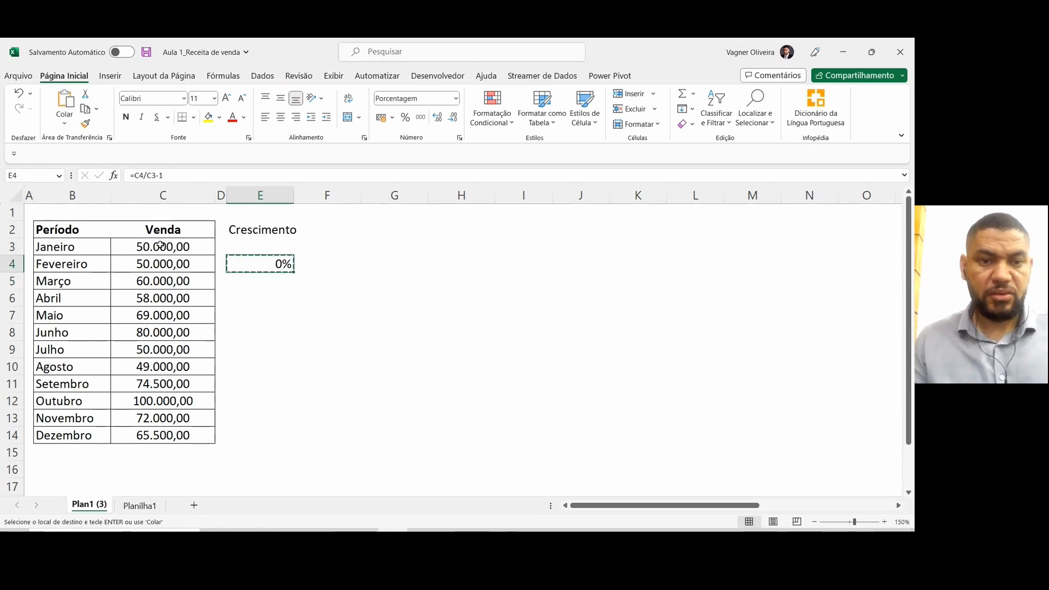
key(Down)
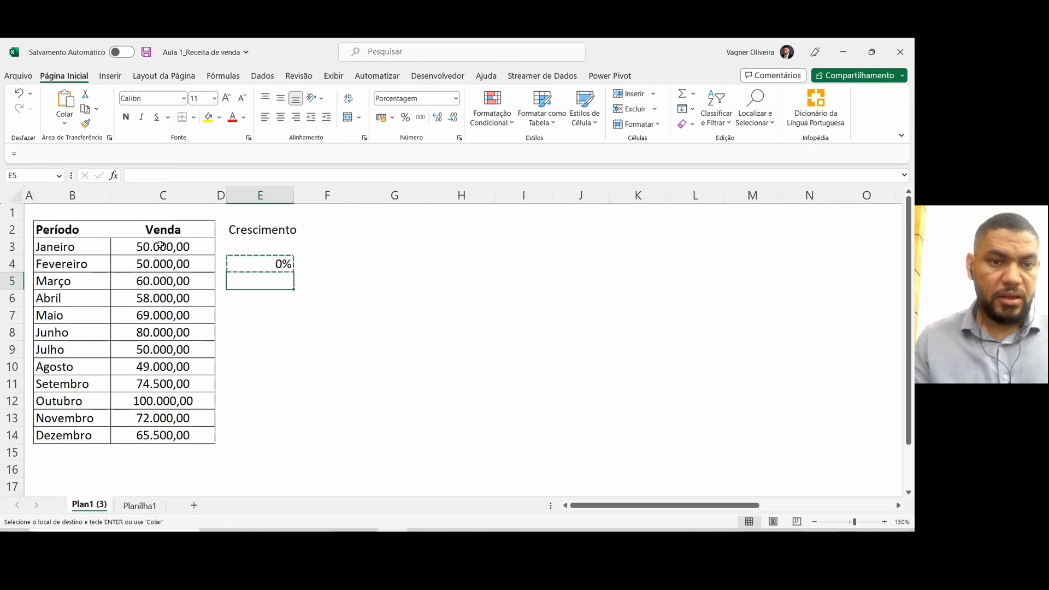
key(shift+Down)
key(shift+Down)
key(shift+Down)
key(shift+Down)
key(shift+Down)
key(shift+Down)
key(shift+Down)
key(shift+Down)
key(shift+Down)
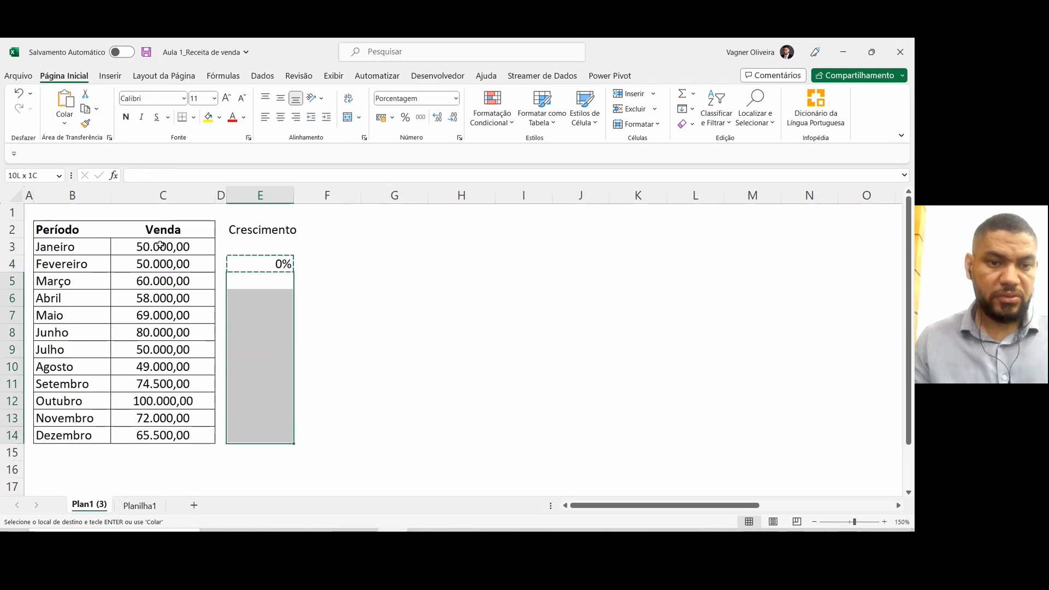
key(ctrl+v)
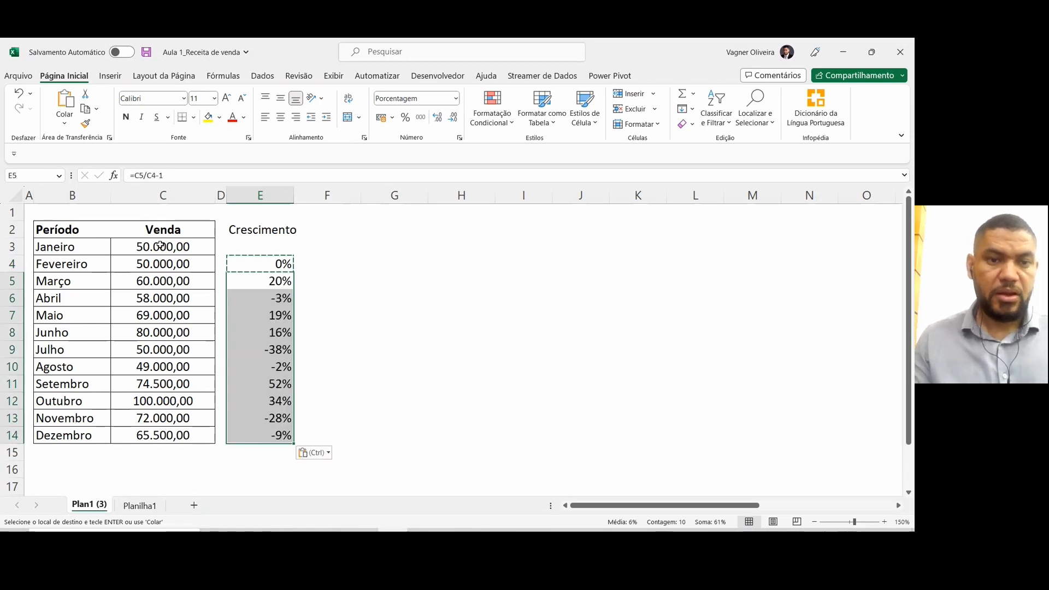
key(Escape)
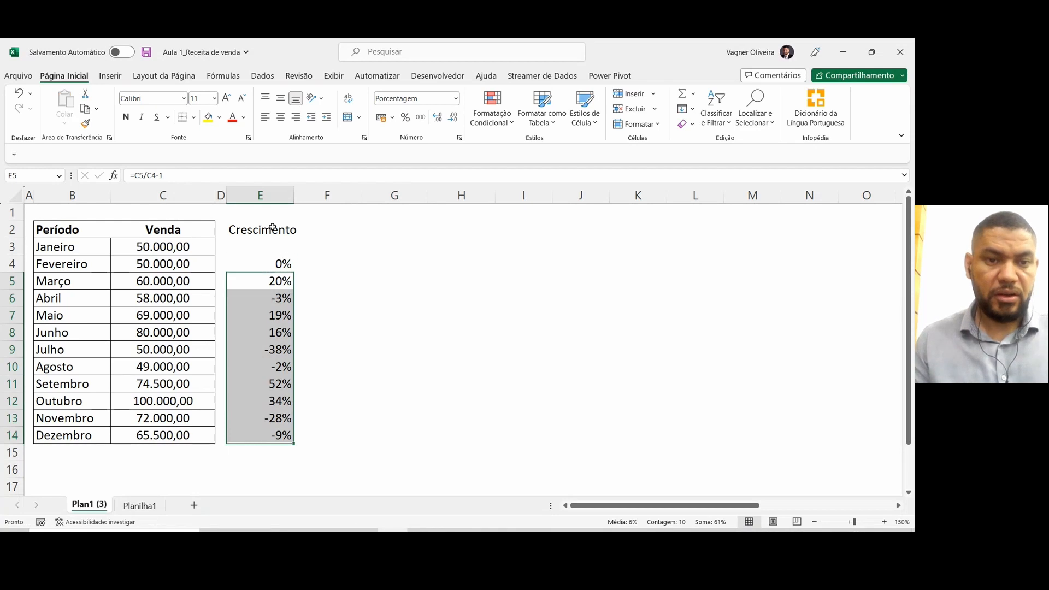
Step: Review the February and March growth formulas in E4 and E5 and the March sales value in C5
click(278, 265)
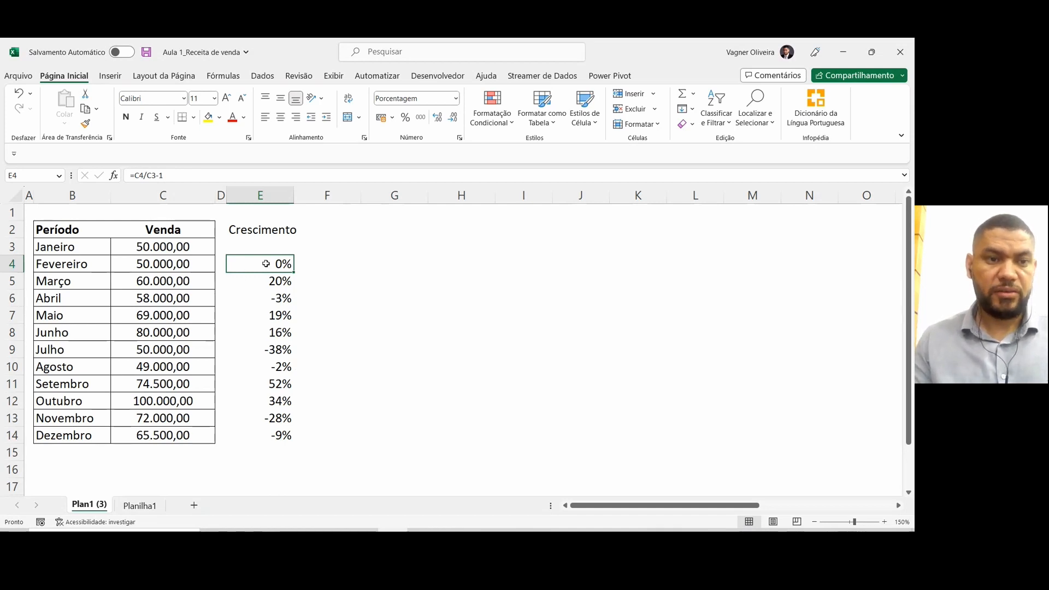
click(277, 281)
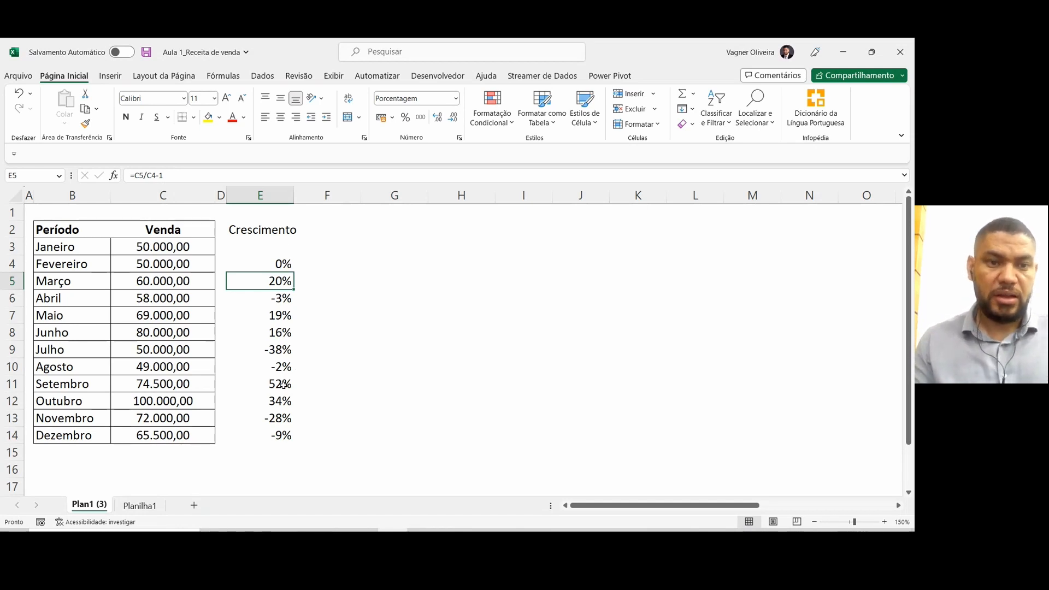
key(Left)
key(Left)
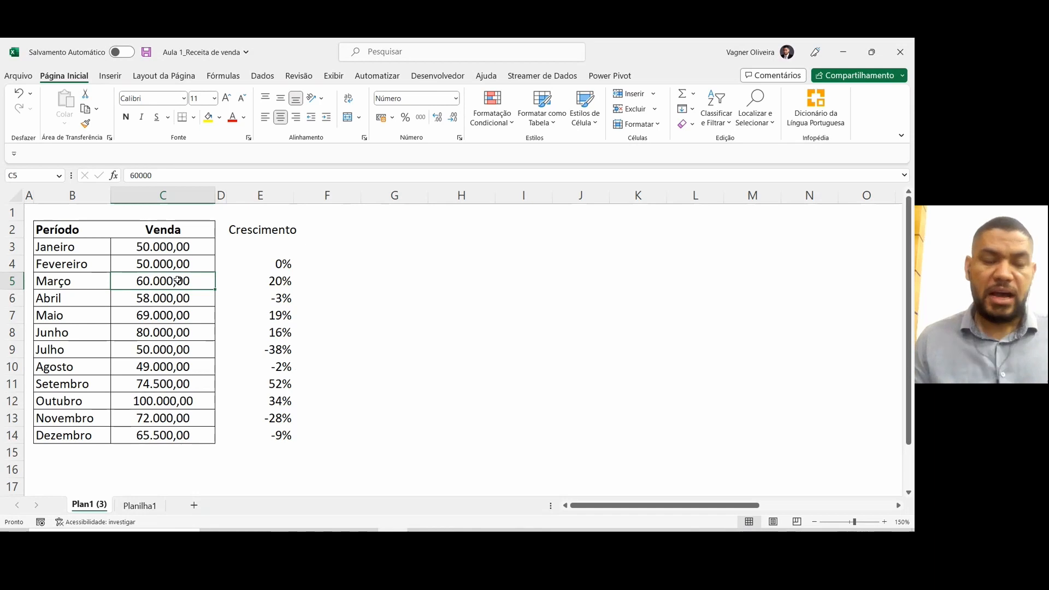
Step: Enter the heading "Crescimento médio" in cell F2
click(318, 229)
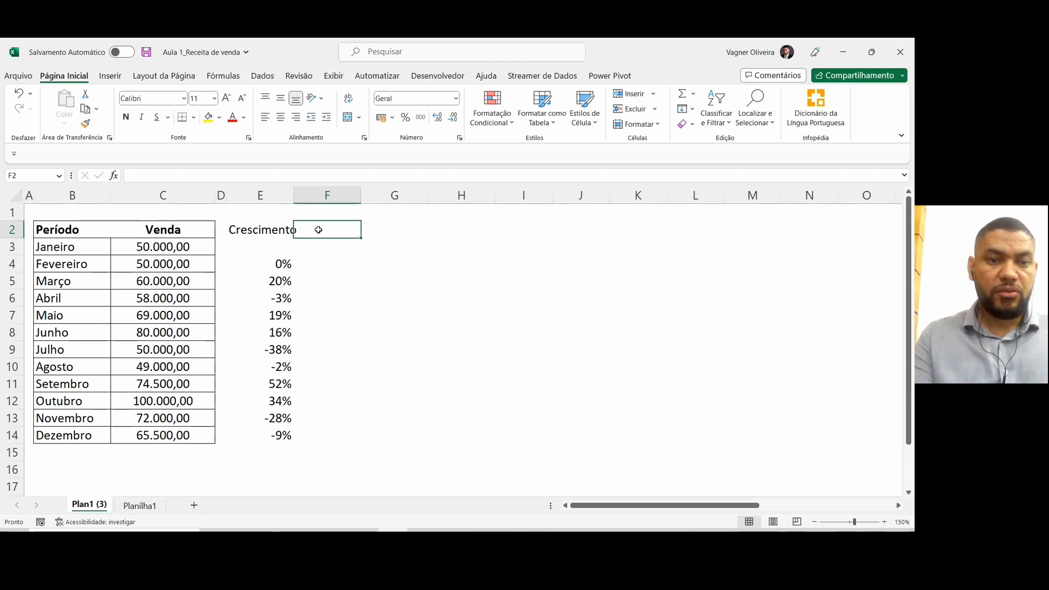
text(Cre)
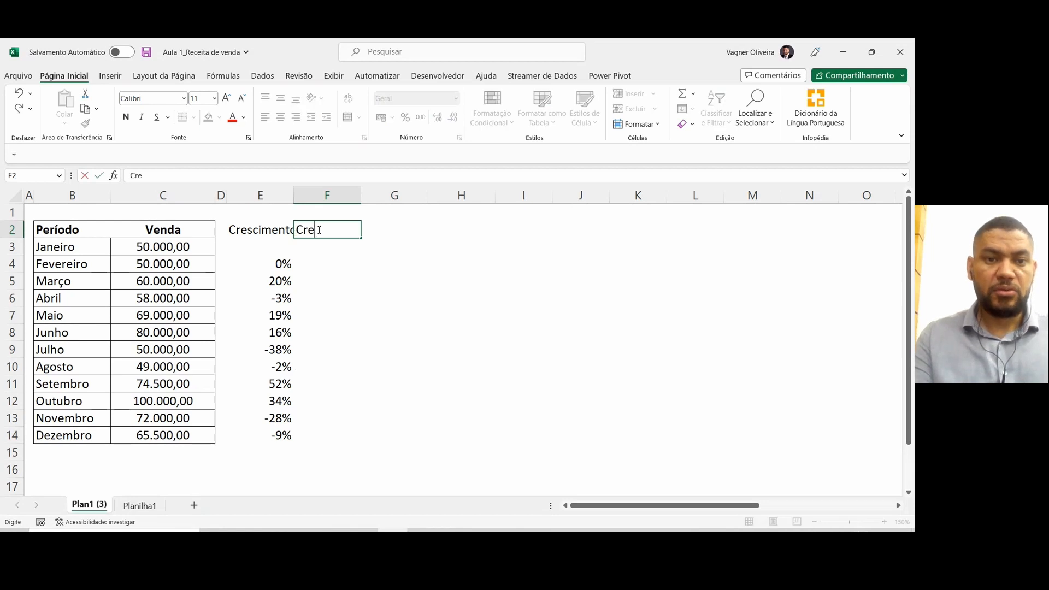
text(scimento)
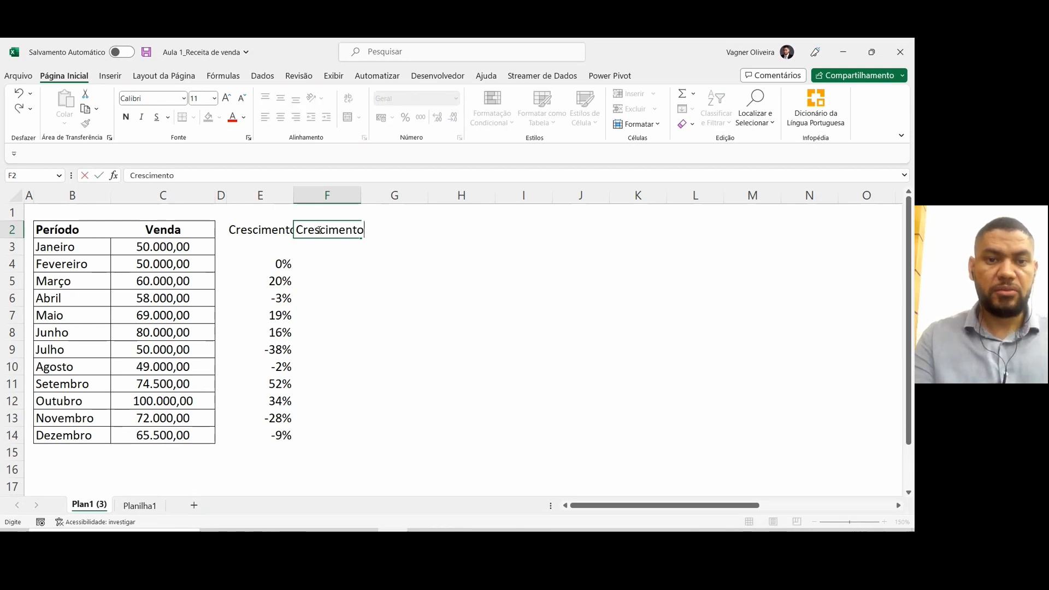
text( médio)
key(Return)
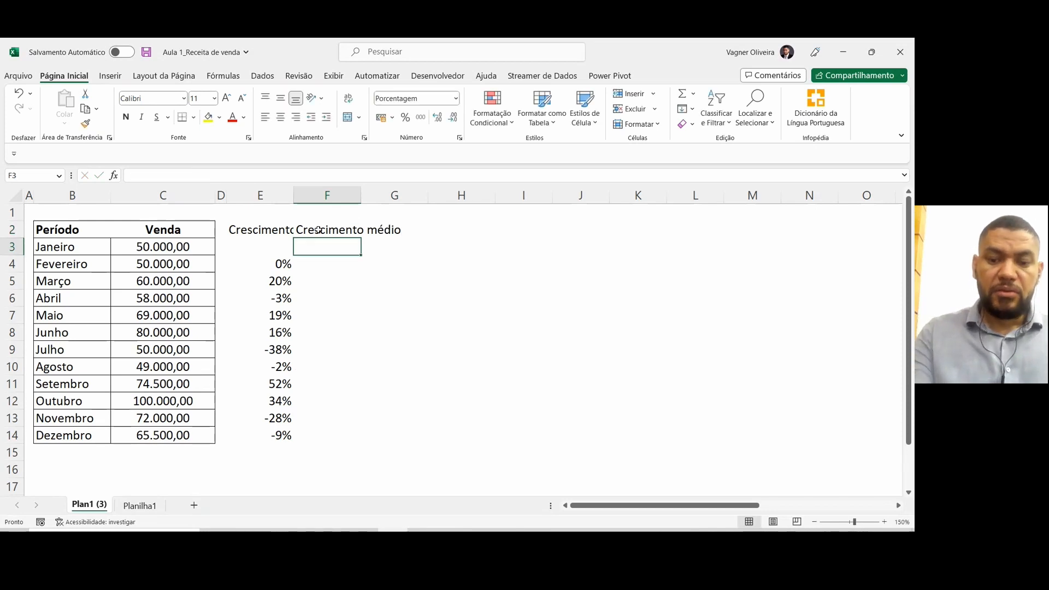
Step: Enter the formula =MÉDIA($E$3:$E$14) in F3 to average the monthly growth with absolute references
text(=m)
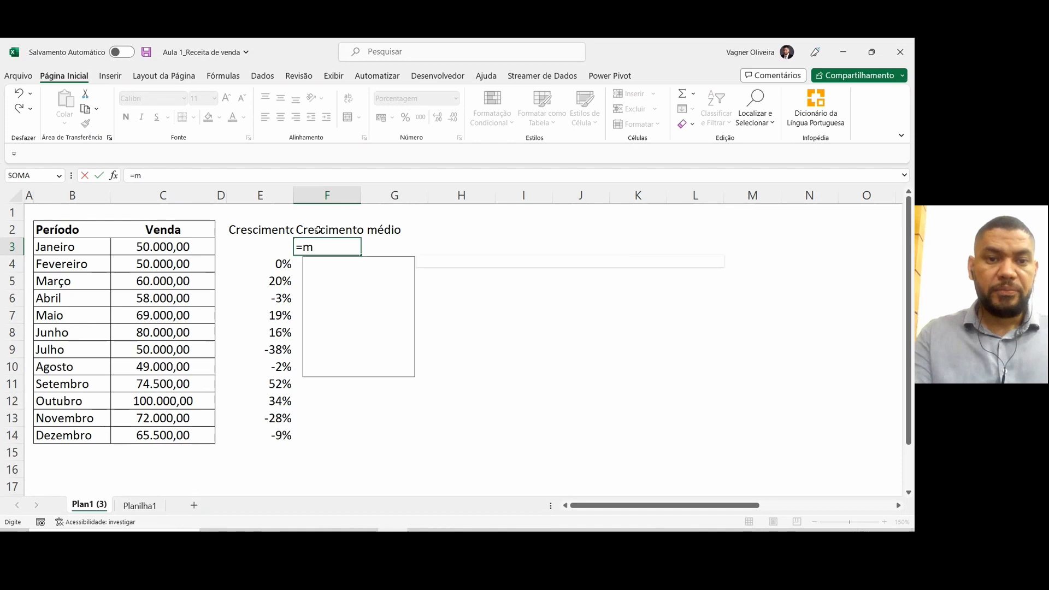
text(édia()
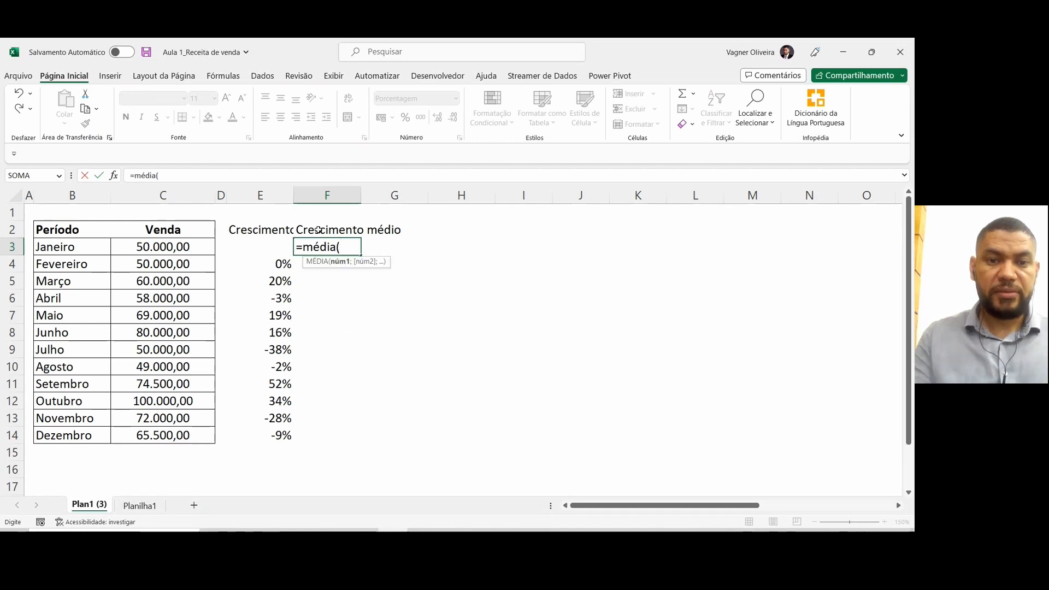
key(Left)
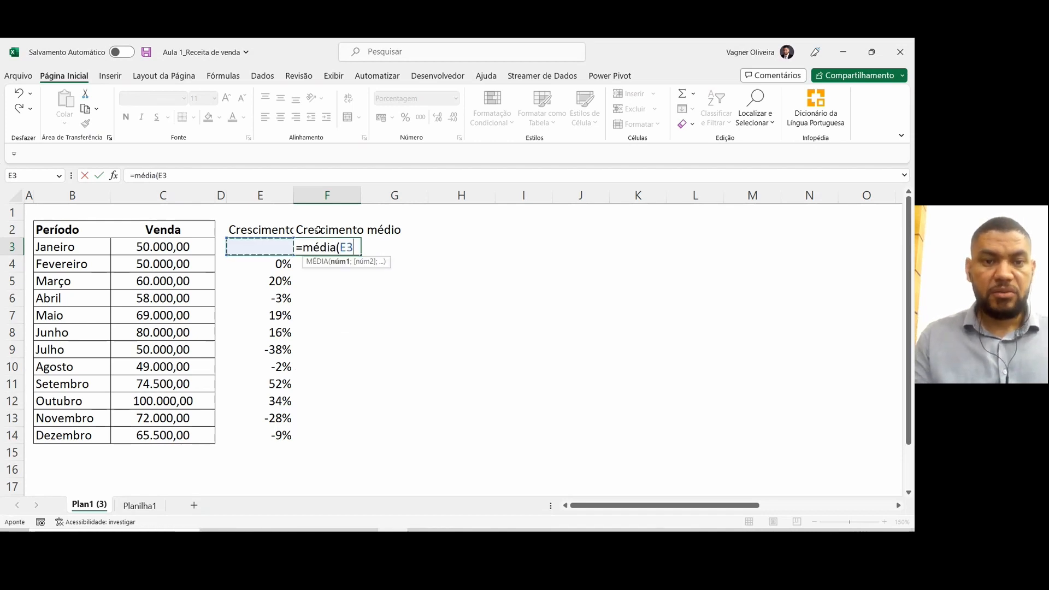
key(shift+Down)
key(ctrl+shift+Down)
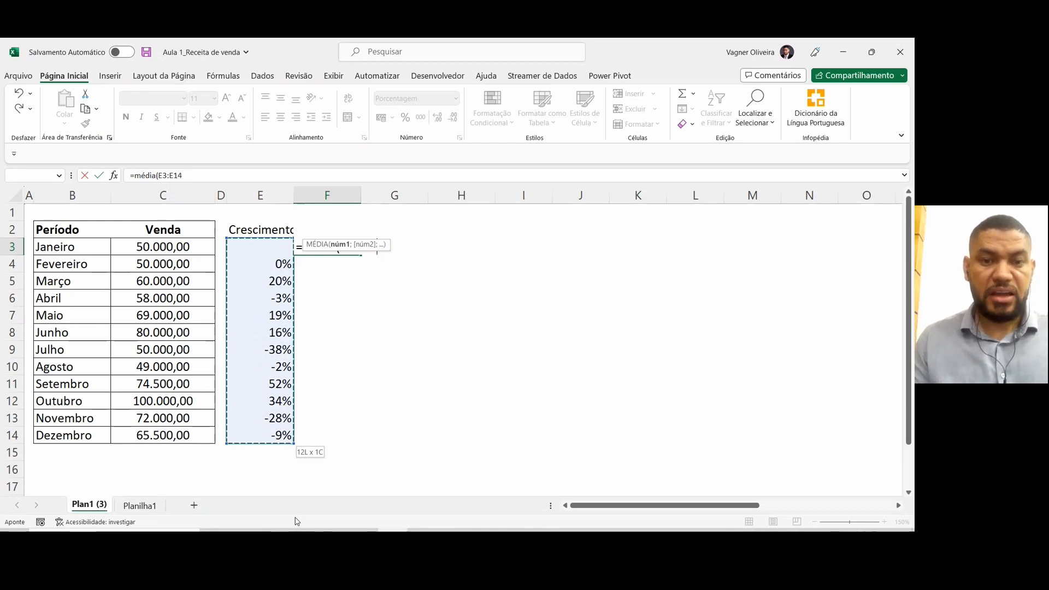
key(F4)
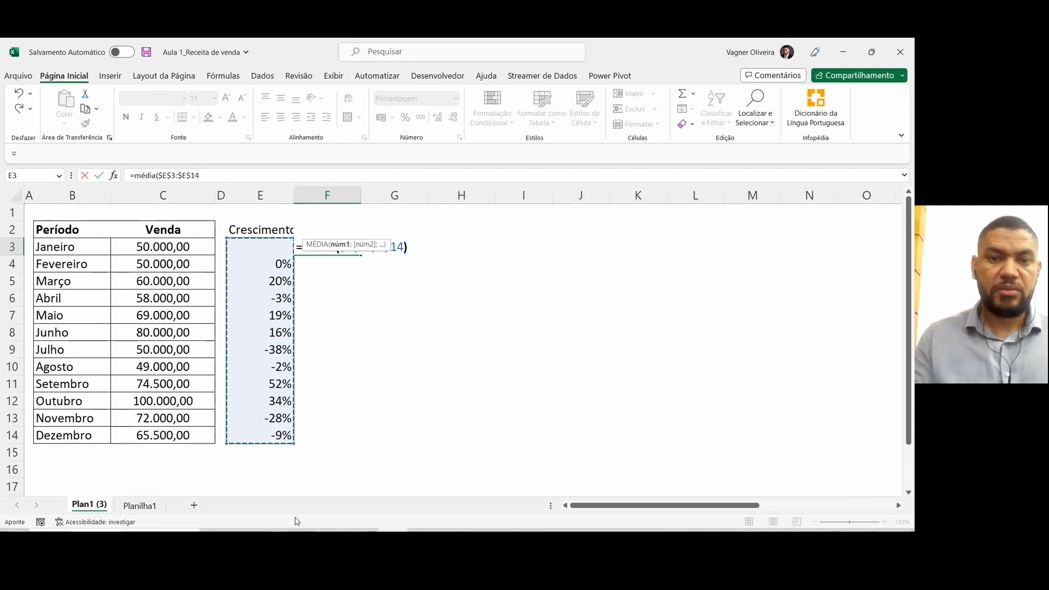
text())
key(Return)
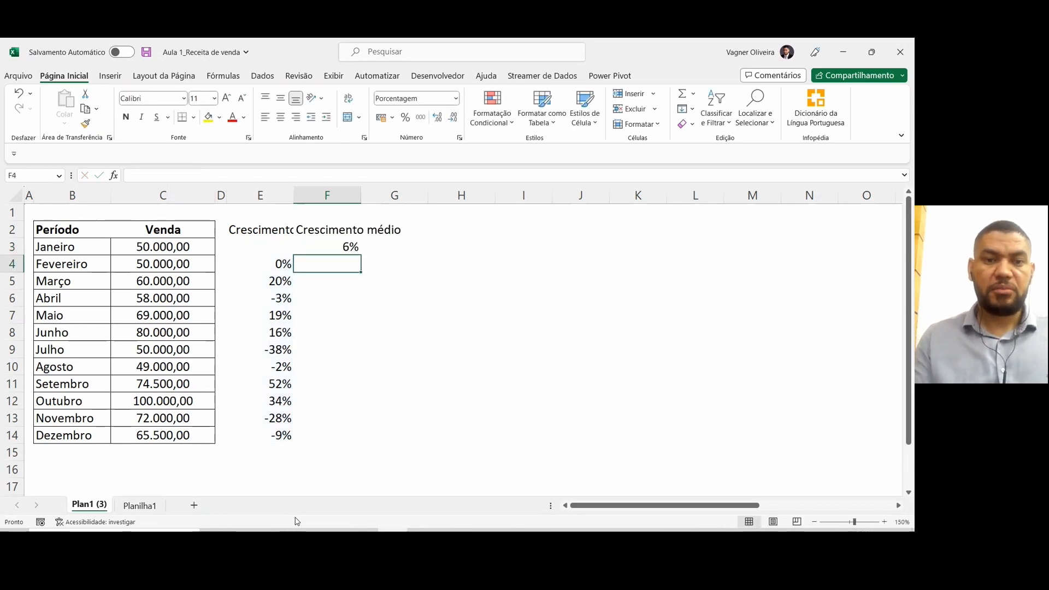
Step: Copy the average growth formula from F3 into F4:F14
key(Up)
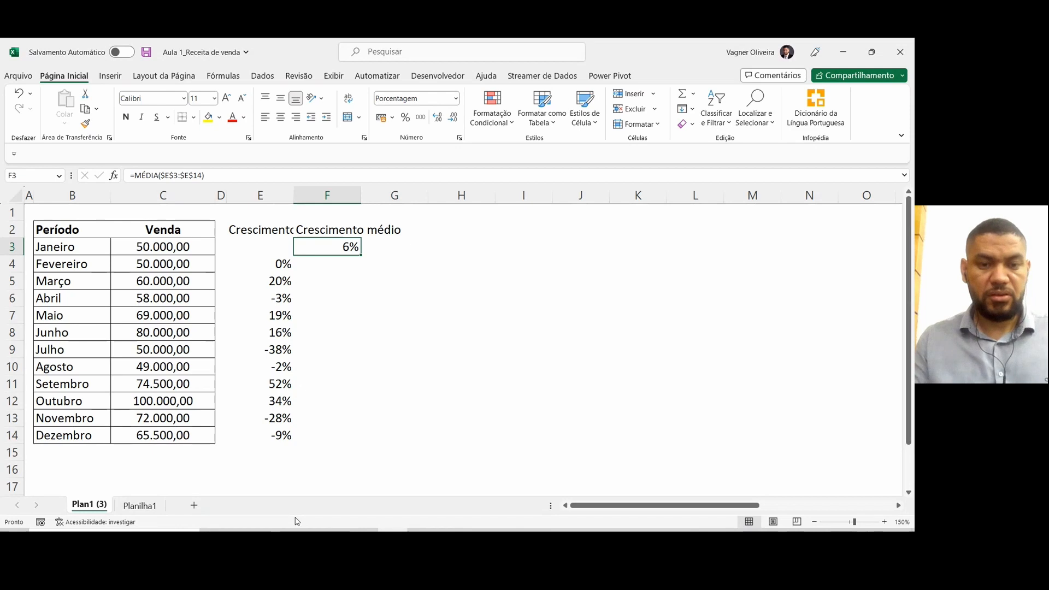
key(ctrl+c)
key(Down)
key(shift+Down)
key(shift+Down)
key(shift+Down)
key(shift+Down)
key(shift+Down)
key(shift+Down)
key(shift+Down)
key(shift+Down)
key(shift+Down)
key(shift+Down)
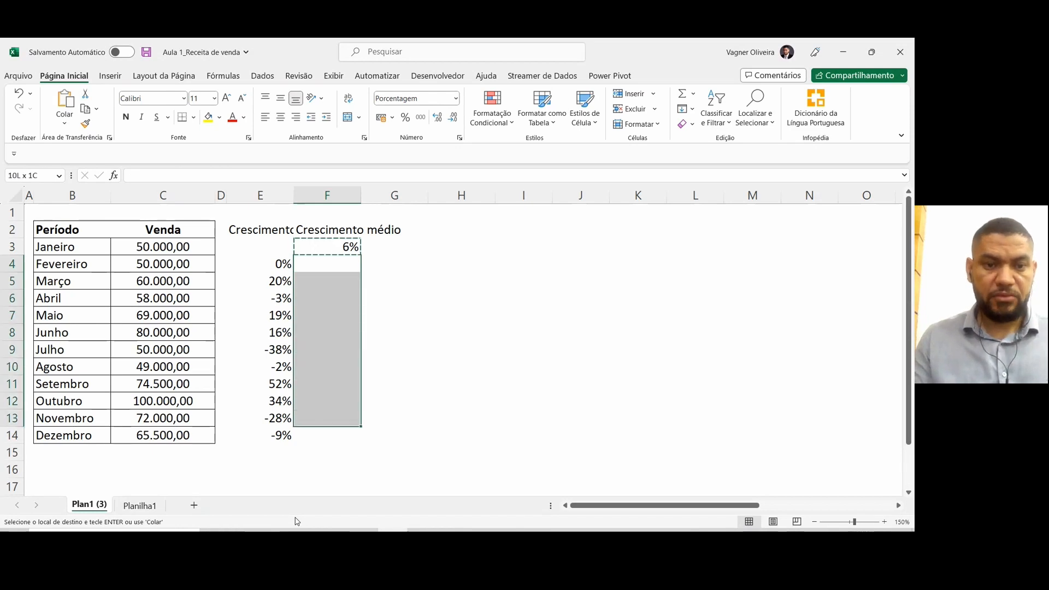
key(ctrl+v)
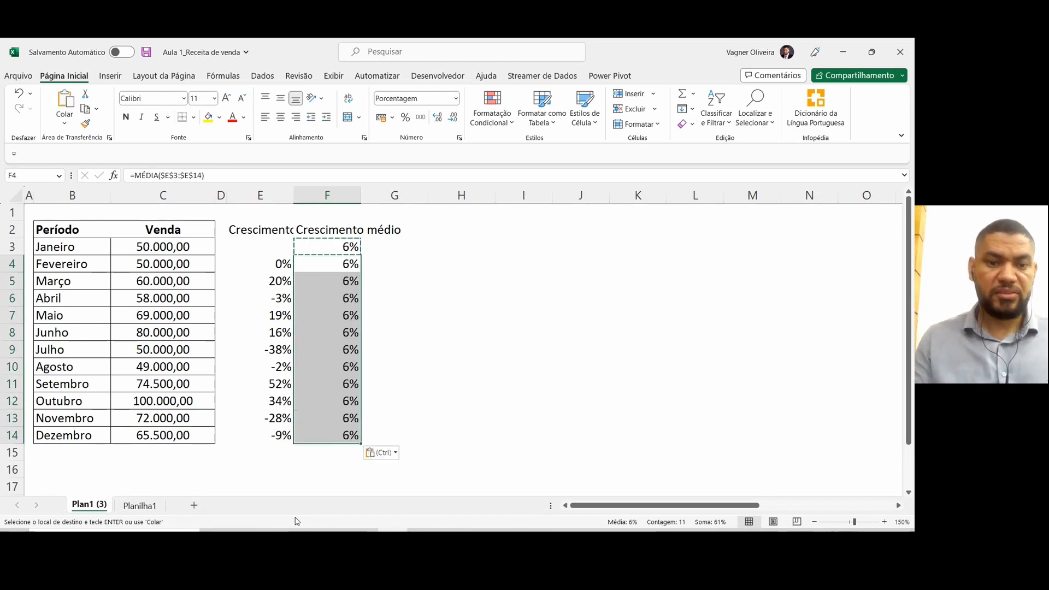
Step: Review the average growth formulas and values across F3:F14
key(Left)
key(Right)
key(Up)
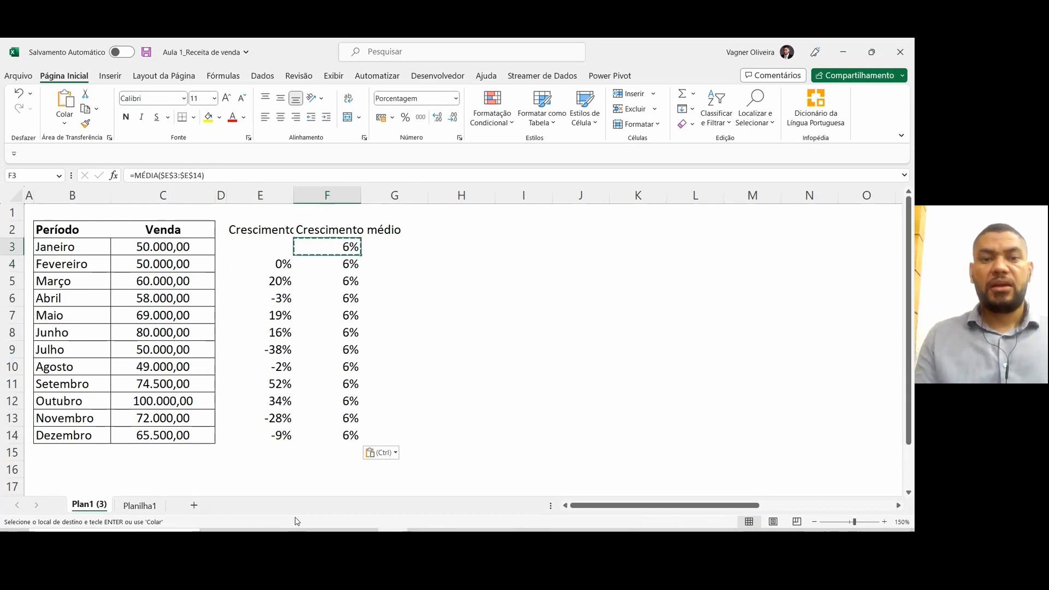
key(Left)
key(Right)
key(Down)
key(Down)
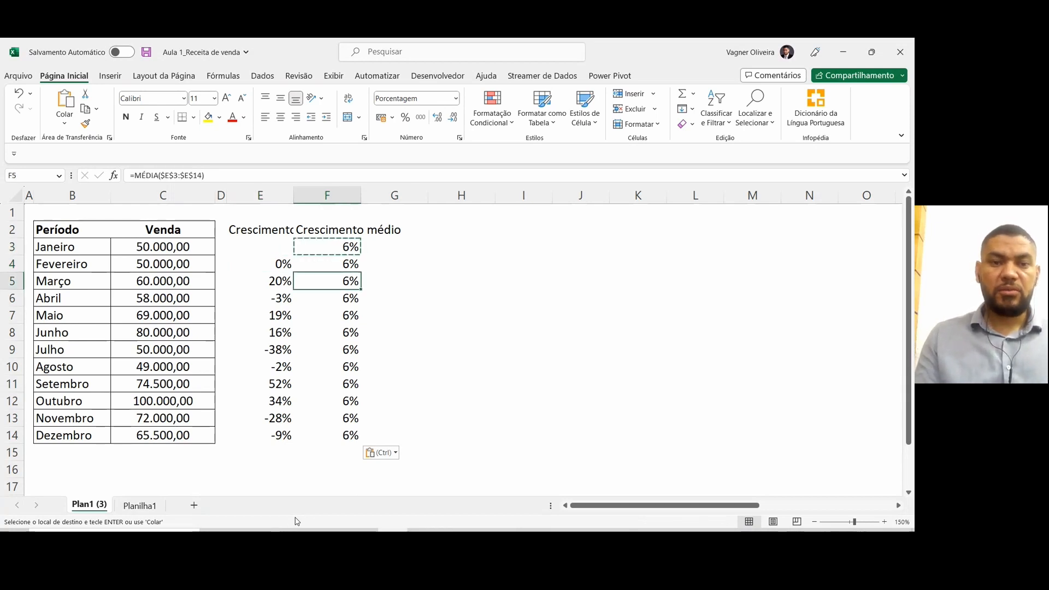
key(Up)
key(Up)
key(shift+Down)
key(shift+Down)
key(shift+Down)
key(shift+Down)
key(shift+Down)
key(shift+Down)
key(shift+Down)
key(shift+Down)
key(shift+Down)
key(shift+Down)
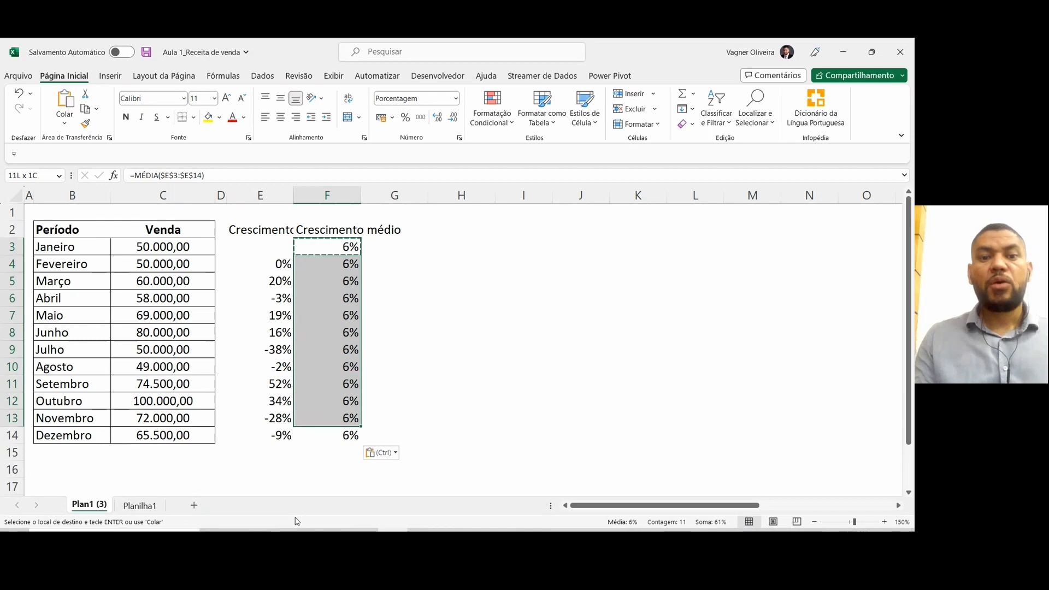
key(shift+Down)
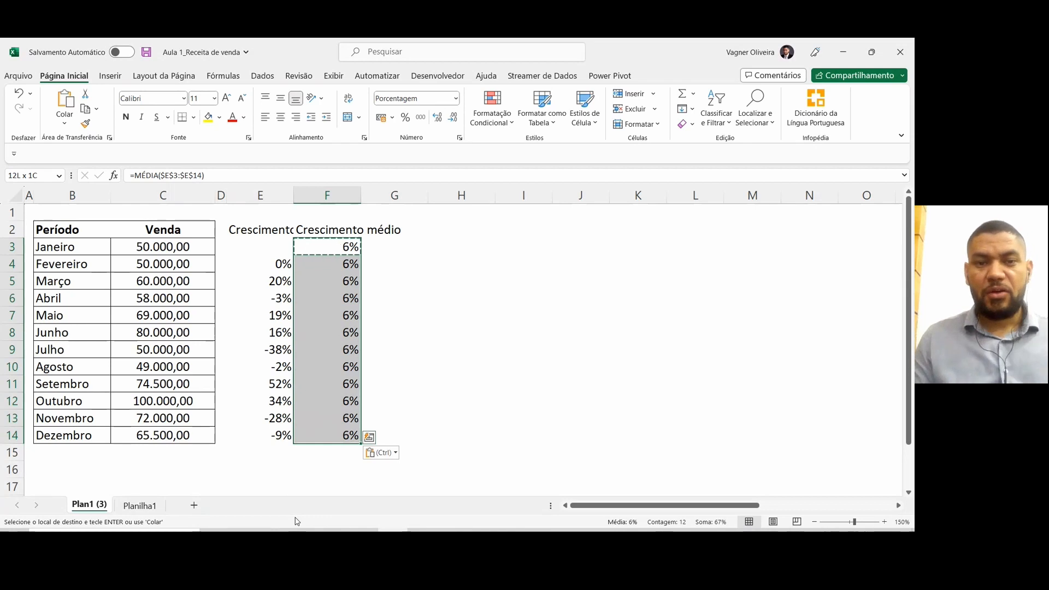
Step: Auto-fit the widths of columns E and F to their headings
double_click(292, 193)
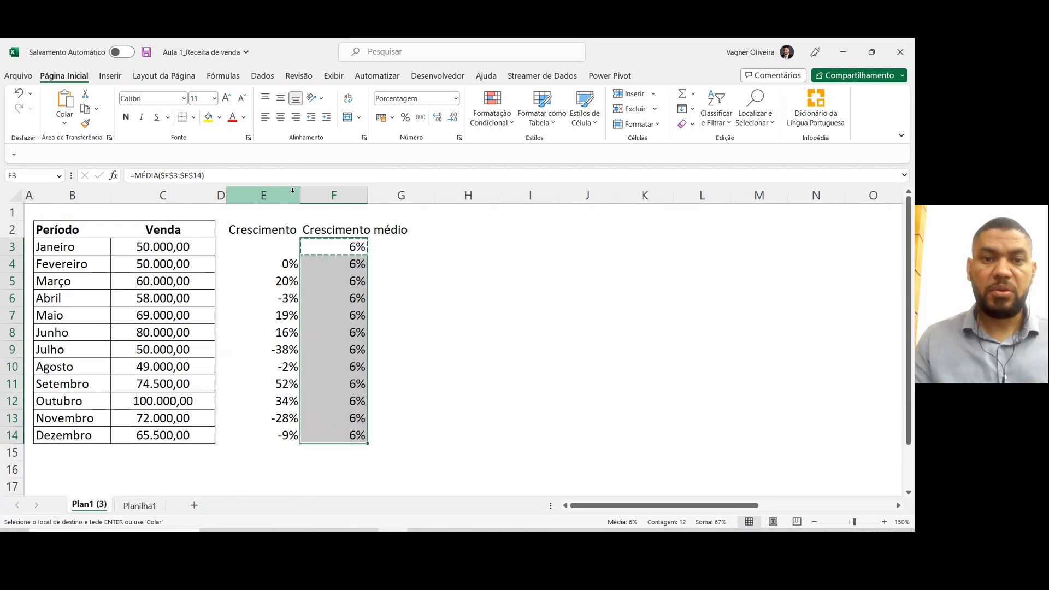
double_click(368, 192)
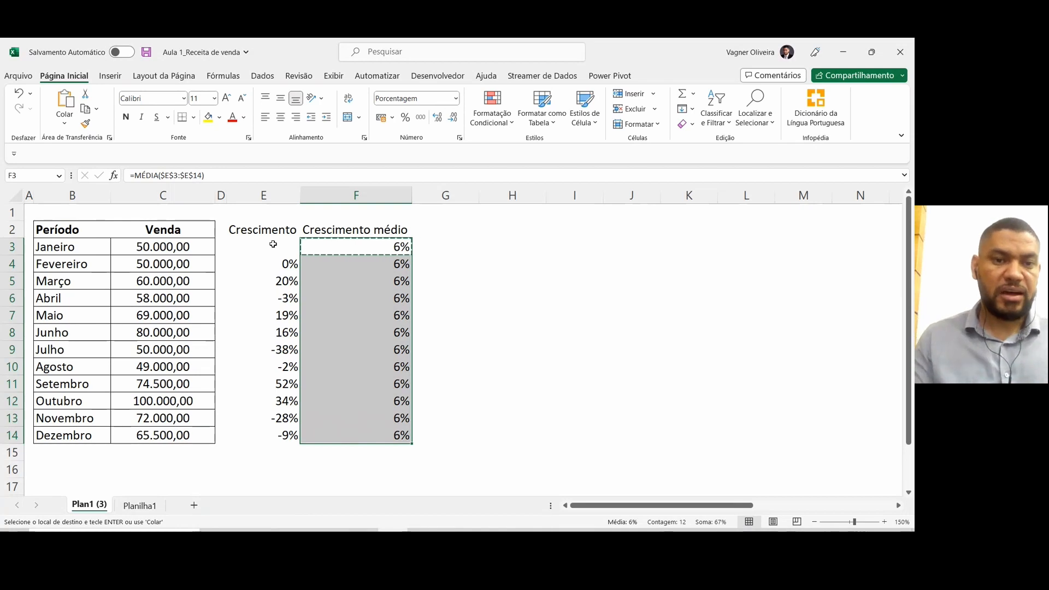
Step: Insert a 2D line chart with markers from E2:F14 and place it beside the growth columns, starting at column G
key(Up)
key(Left)
key(shift+Right)
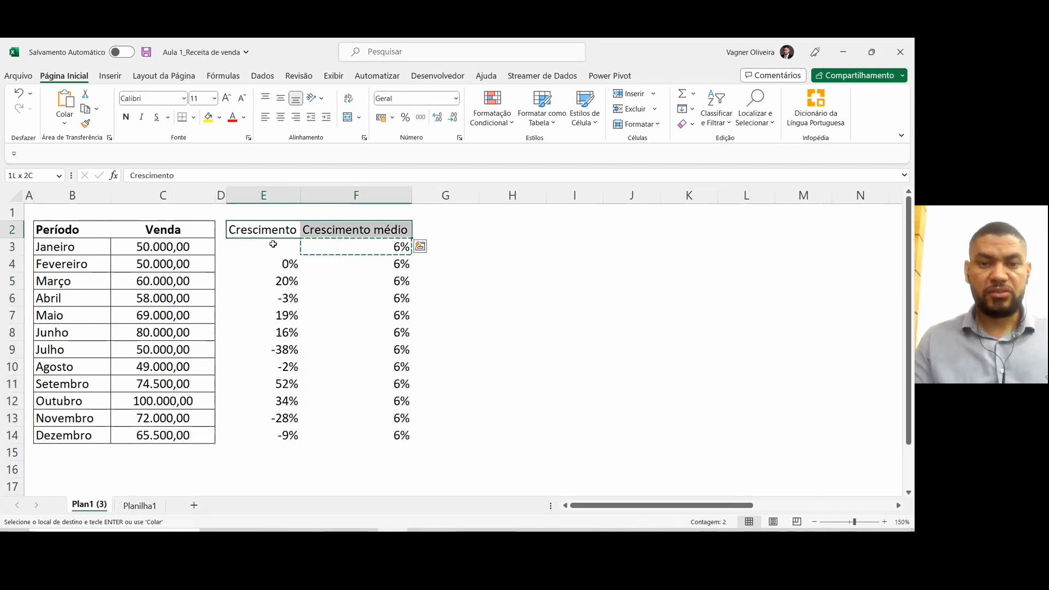
key(Escape)
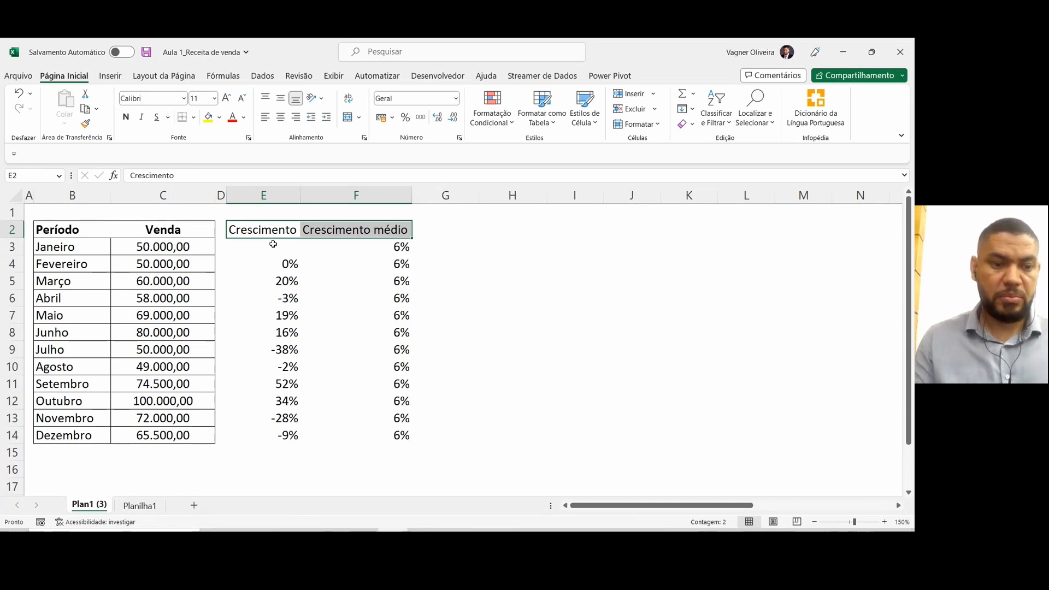
key(shift+Down)
key(shift+Down)
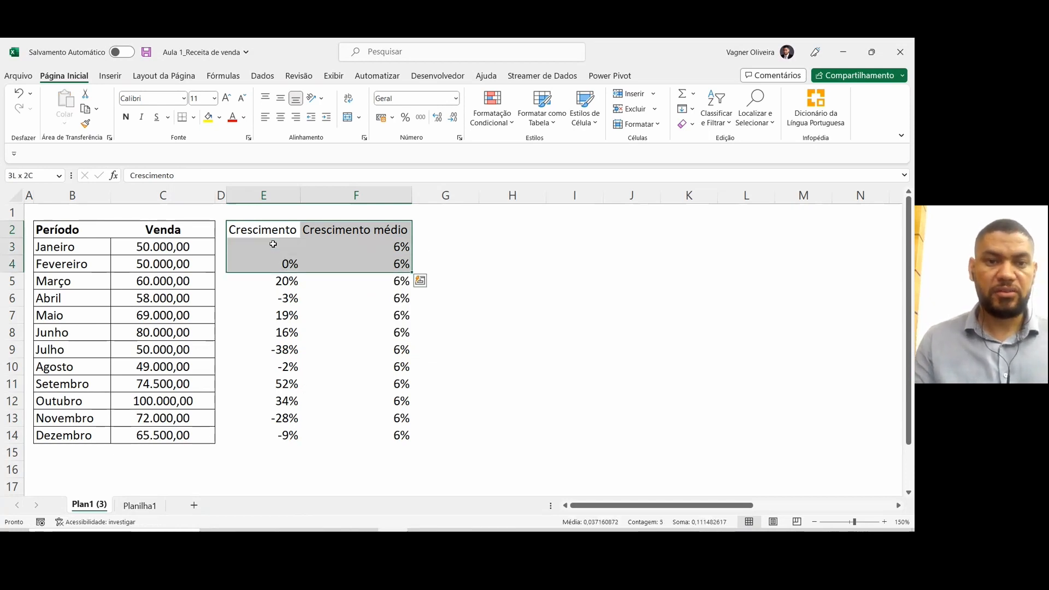
key(shift+Down)
key(shift+Down)
key(shift+Down)
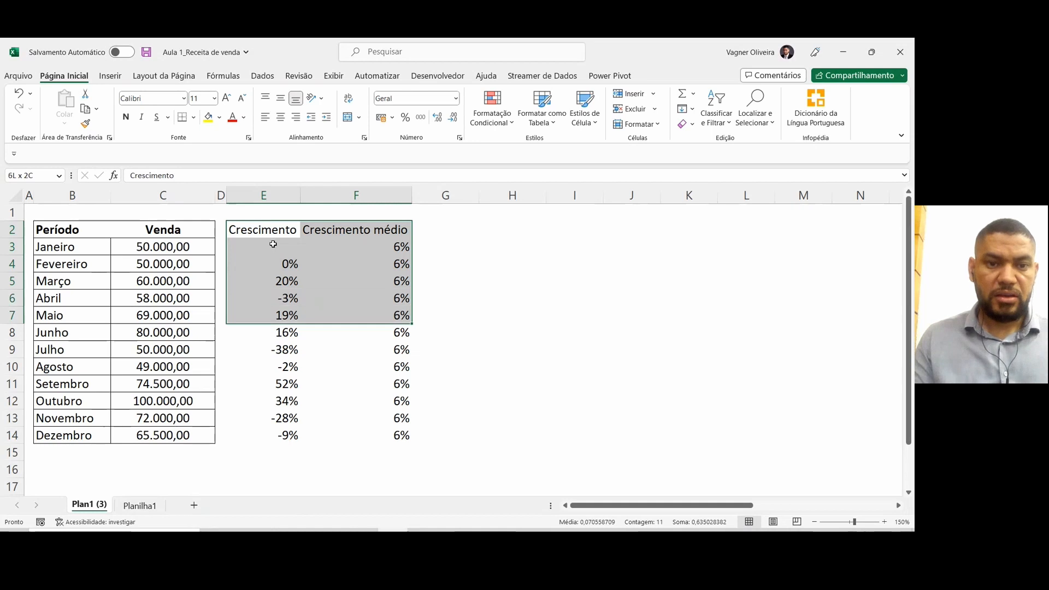
key(ctrl+shift+Down)
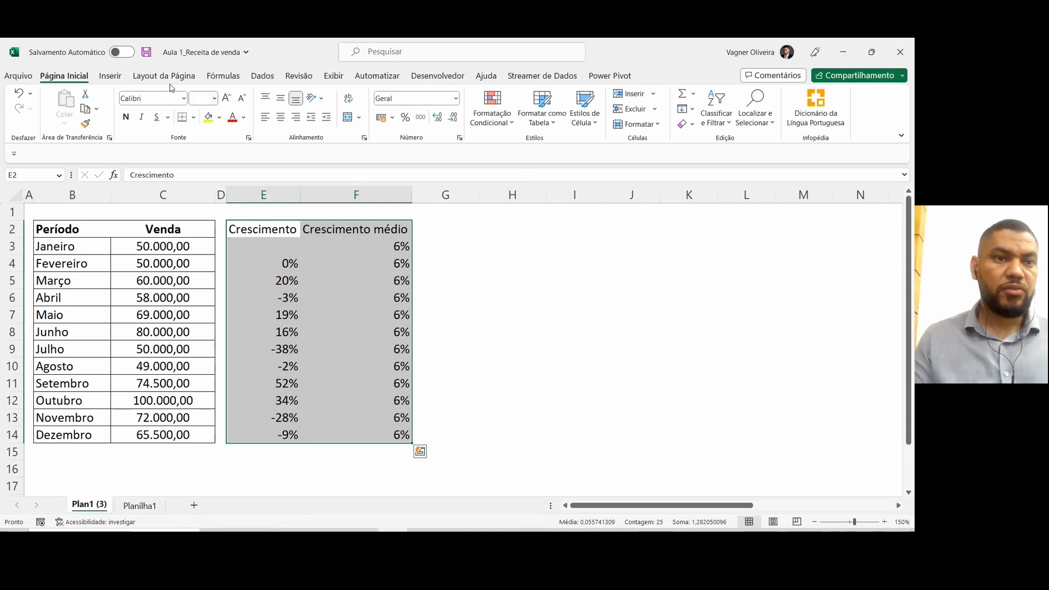
click(109, 80)
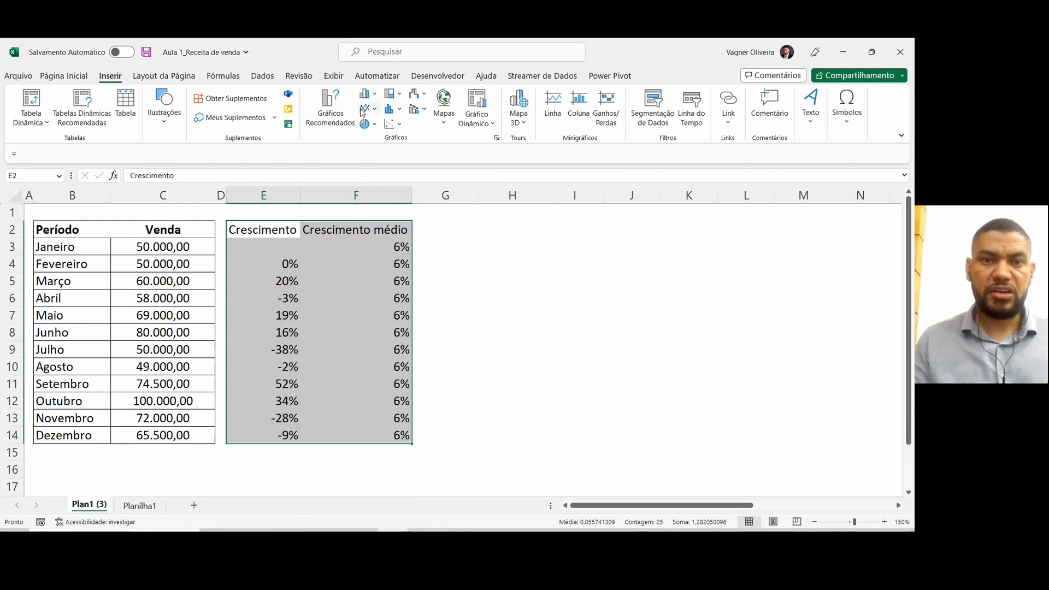
click(365, 109)
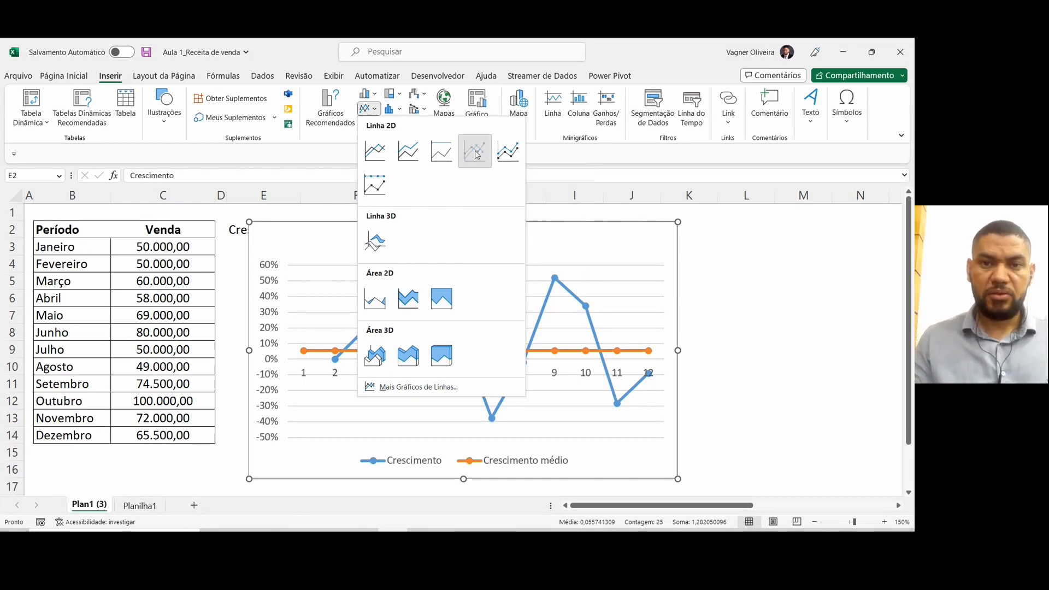
click(475, 152)
drag(457, 263, 627, 260)
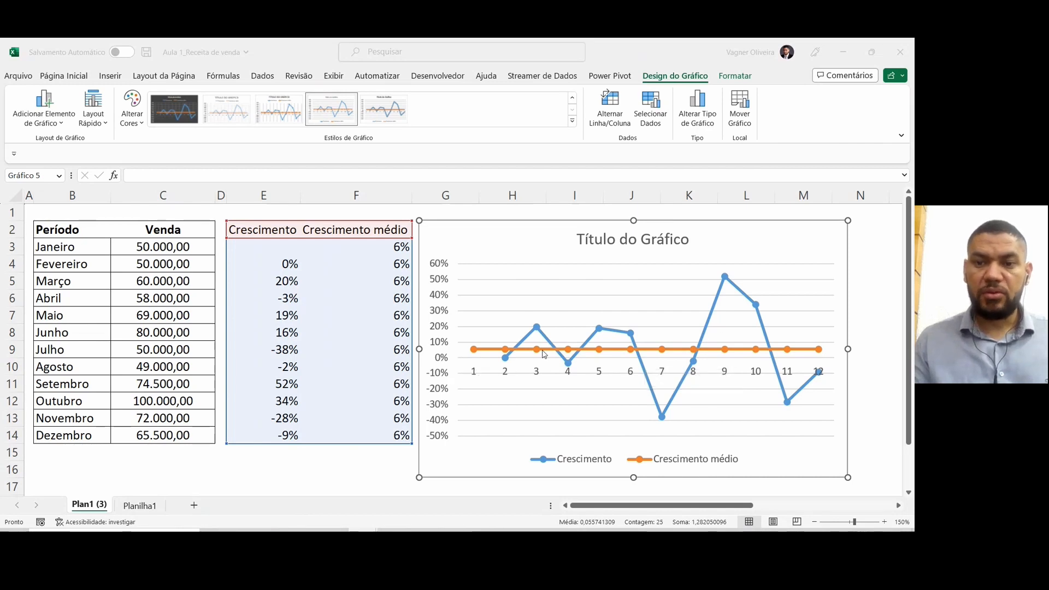
Step: Set the chart's horizontal axis labels to the month names in B3:B14
mouse_move(529, 354)
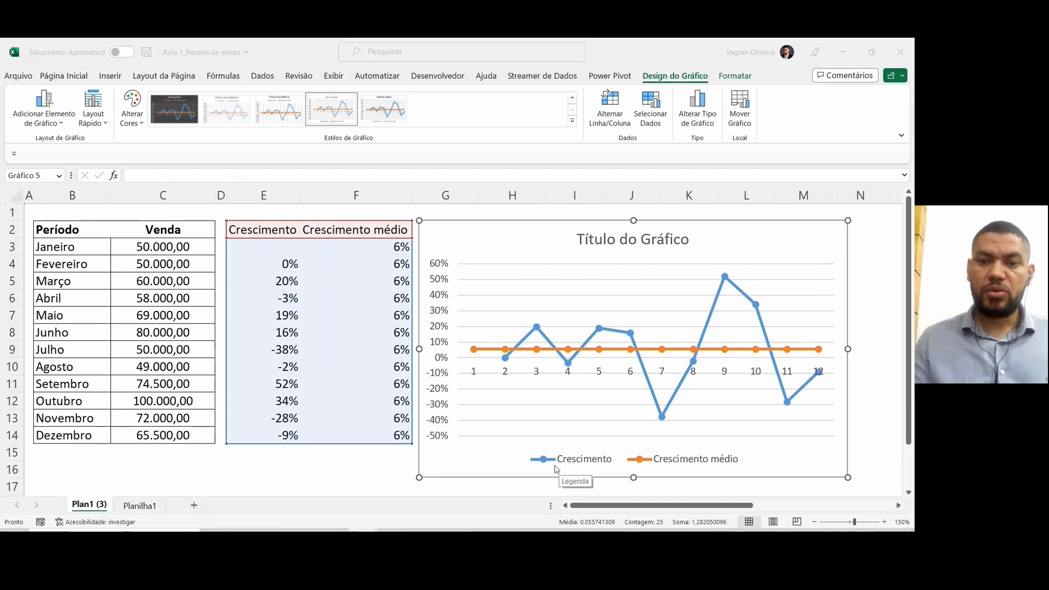
mouse_move(534, 330)
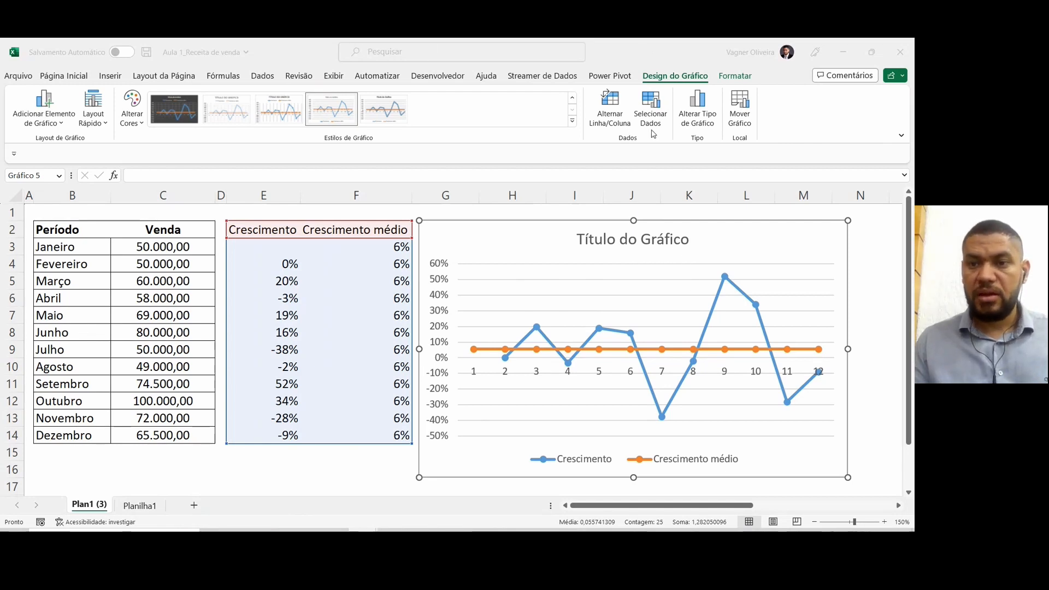
click(696, 233)
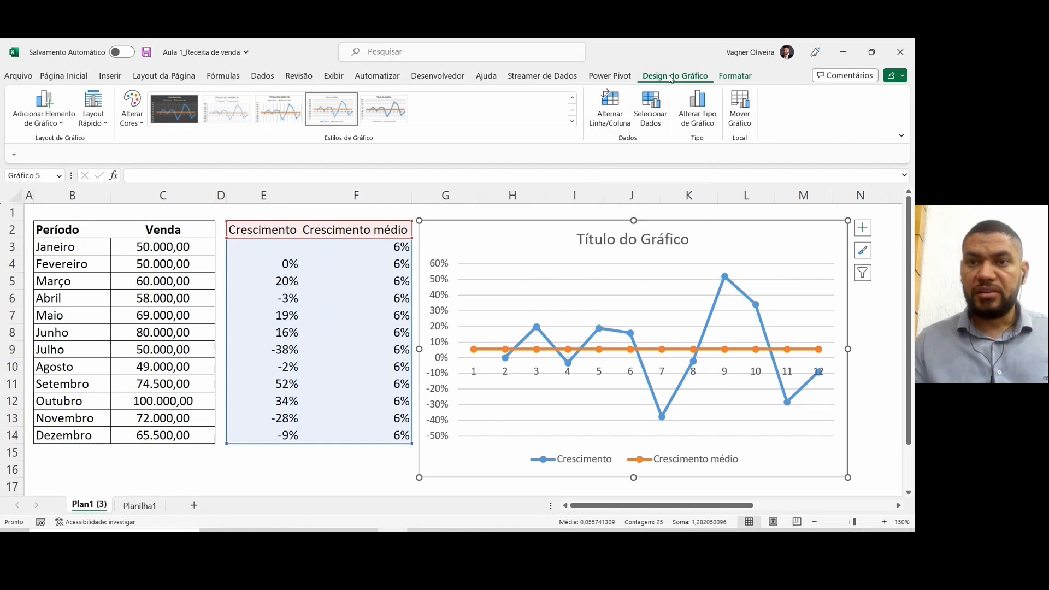
click(661, 97)
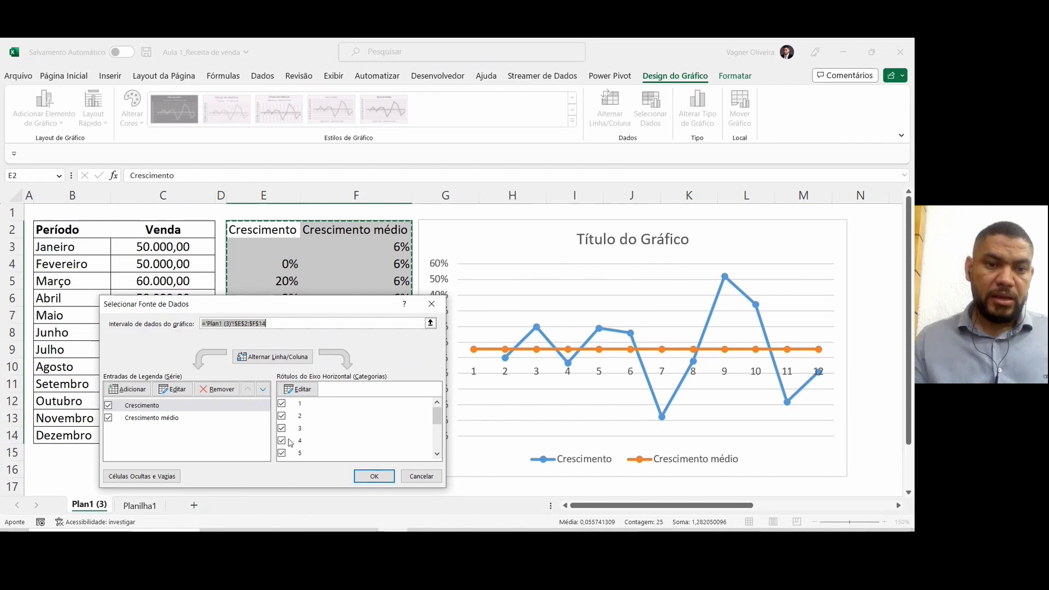
click(298, 389)
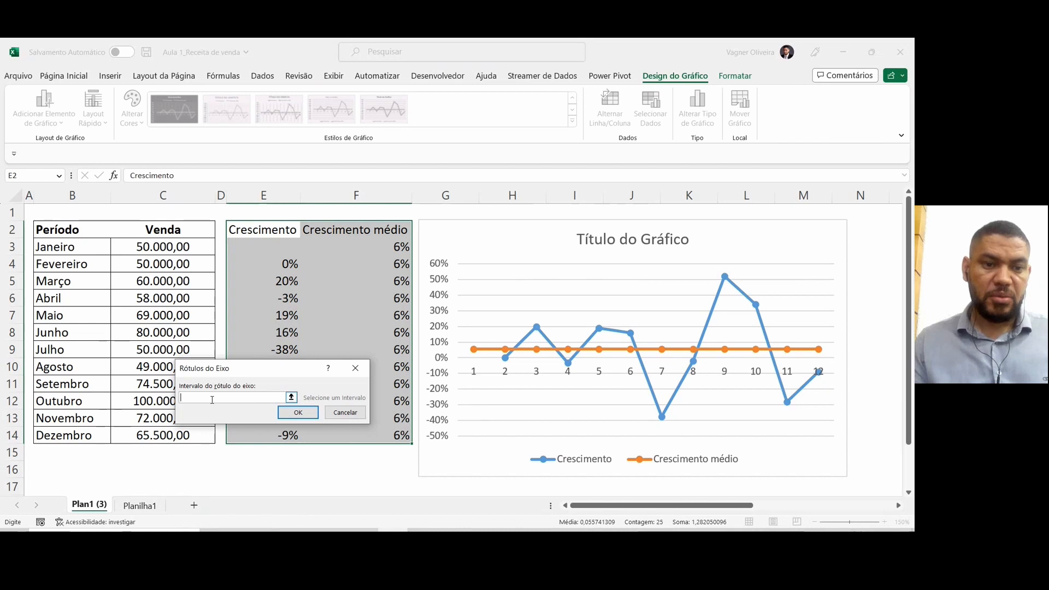
click(291, 398)
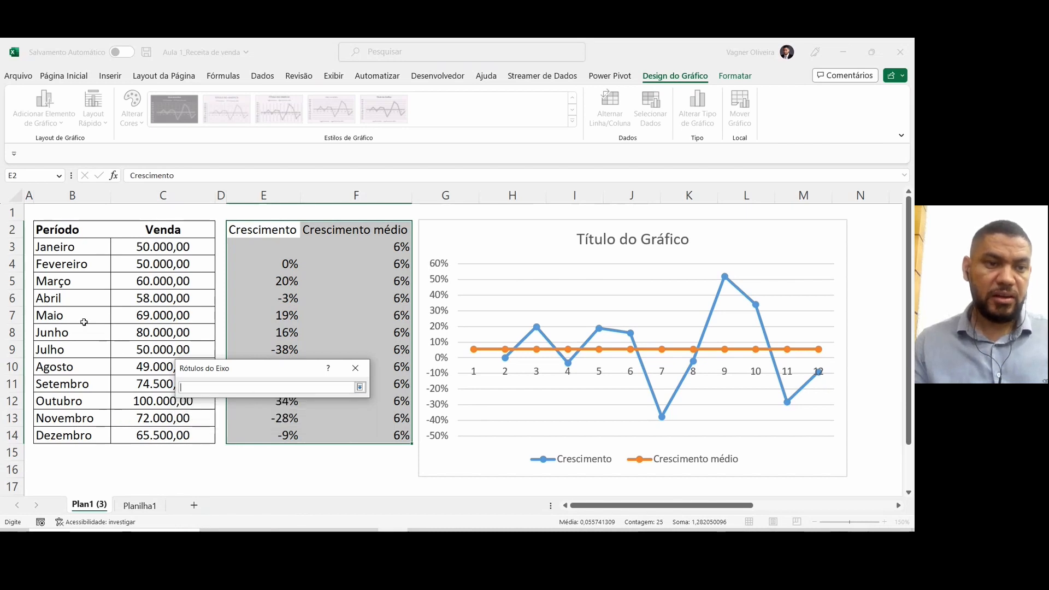
click(58, 248)
drag(58, 248, 71, 435)
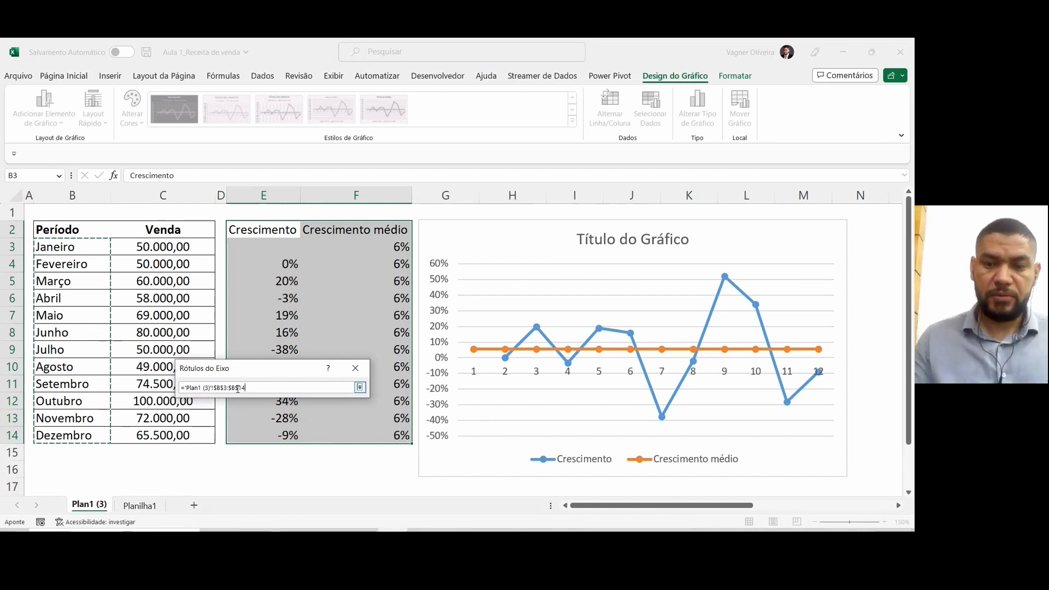
click(359, 388)
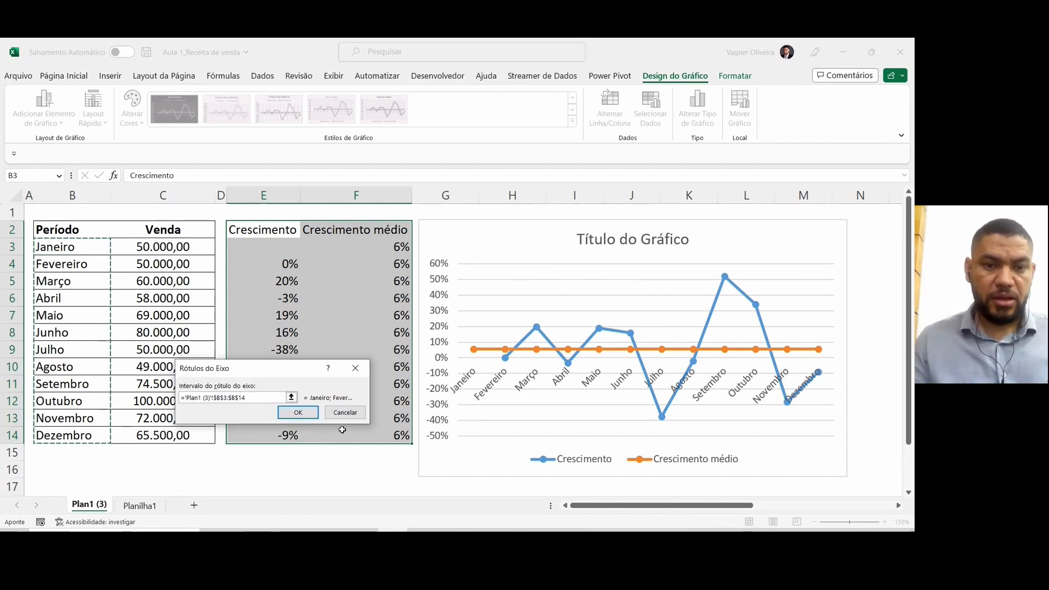
click(302, 414)
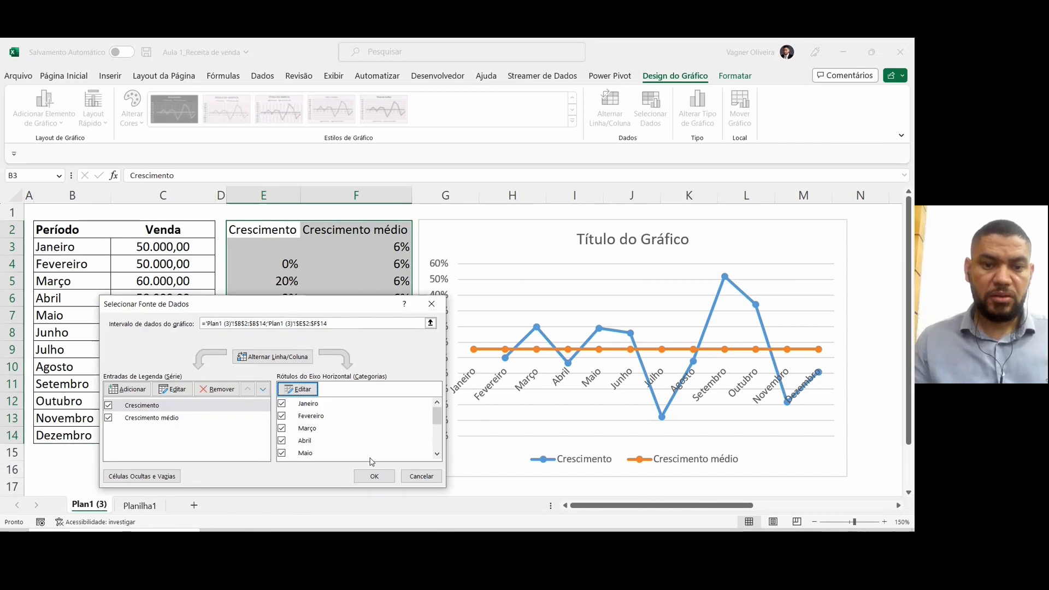
click(374, 476)
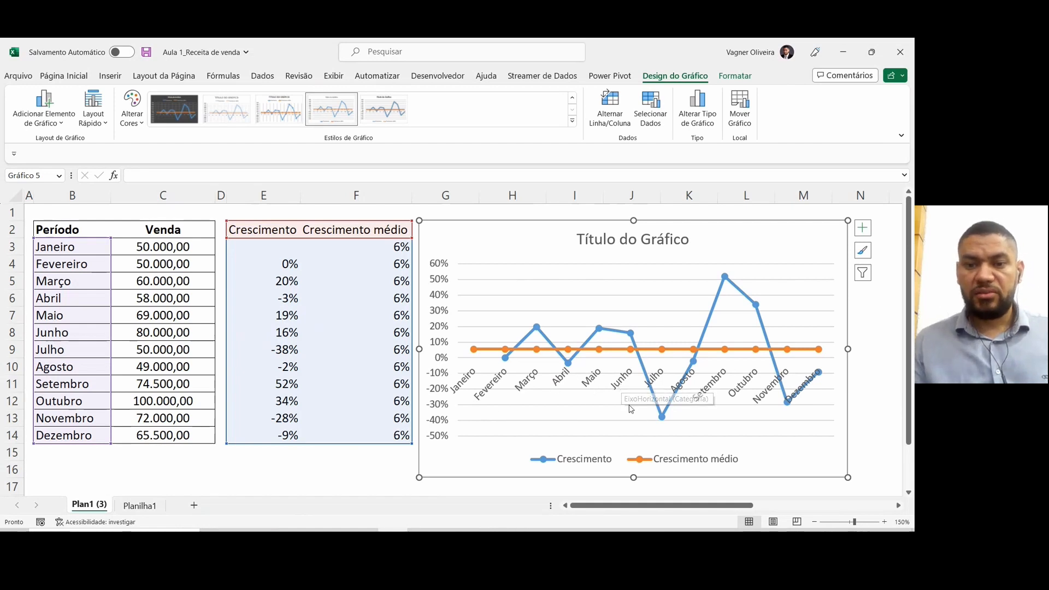
Step: Set the label position of the chart's horizontal axis so the month names sit below the plot area, clear of the lines
click(716, 386)
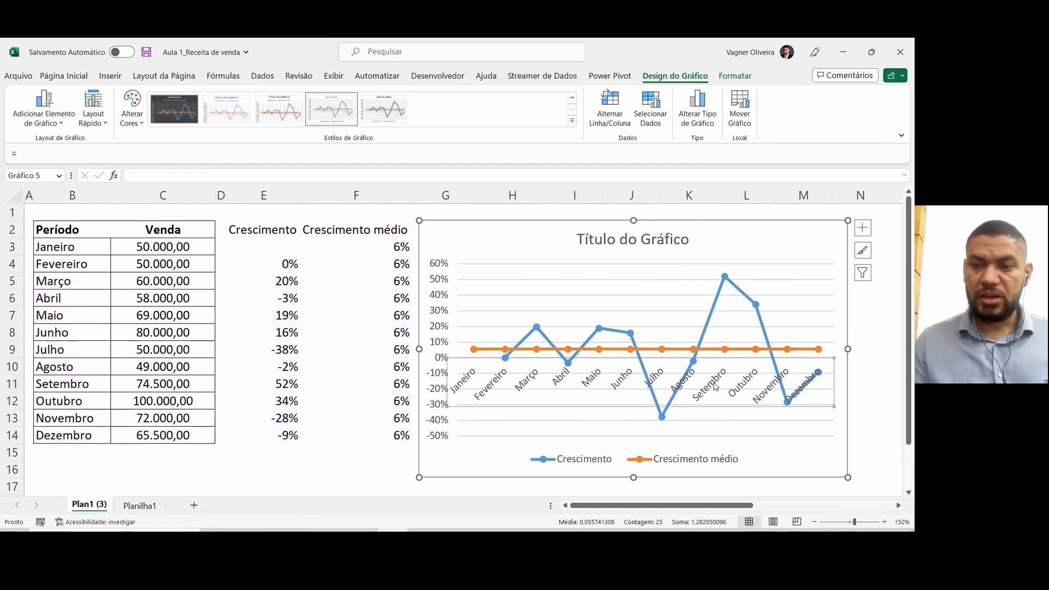
right_click(716, 386)
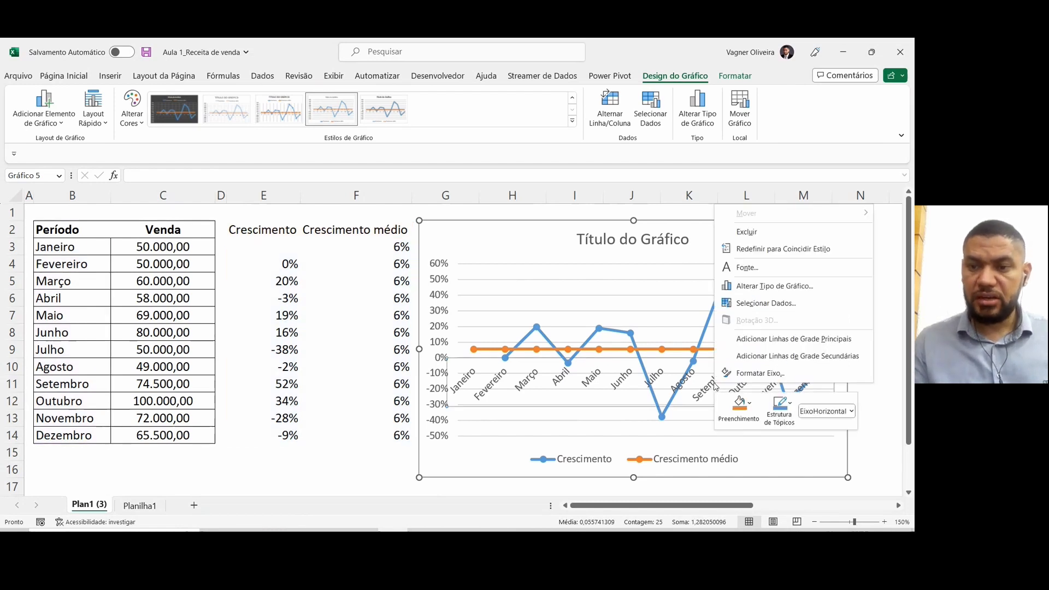
click(756, 375)
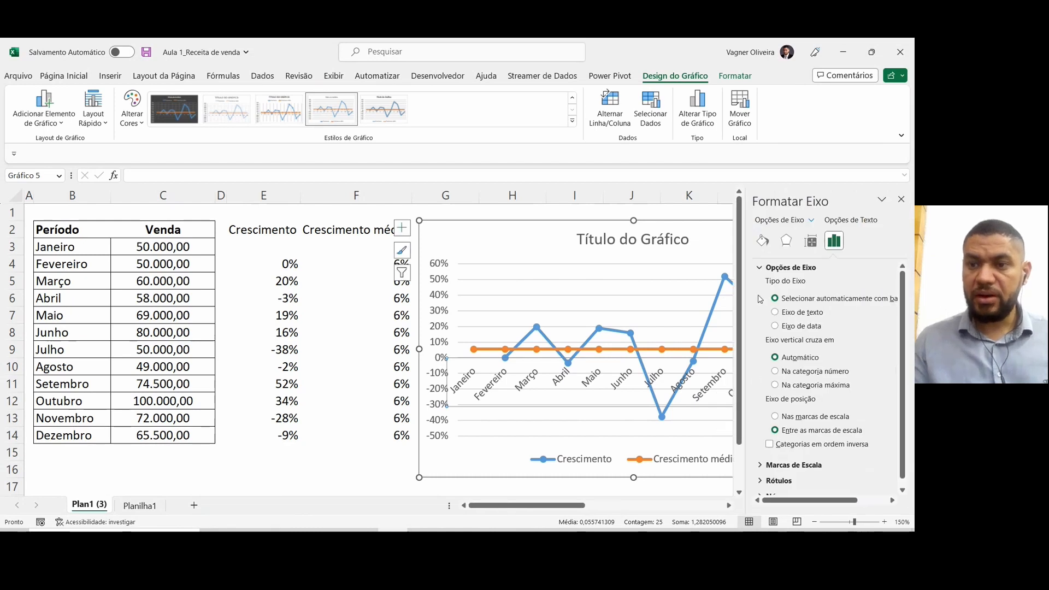
click(777, 53)
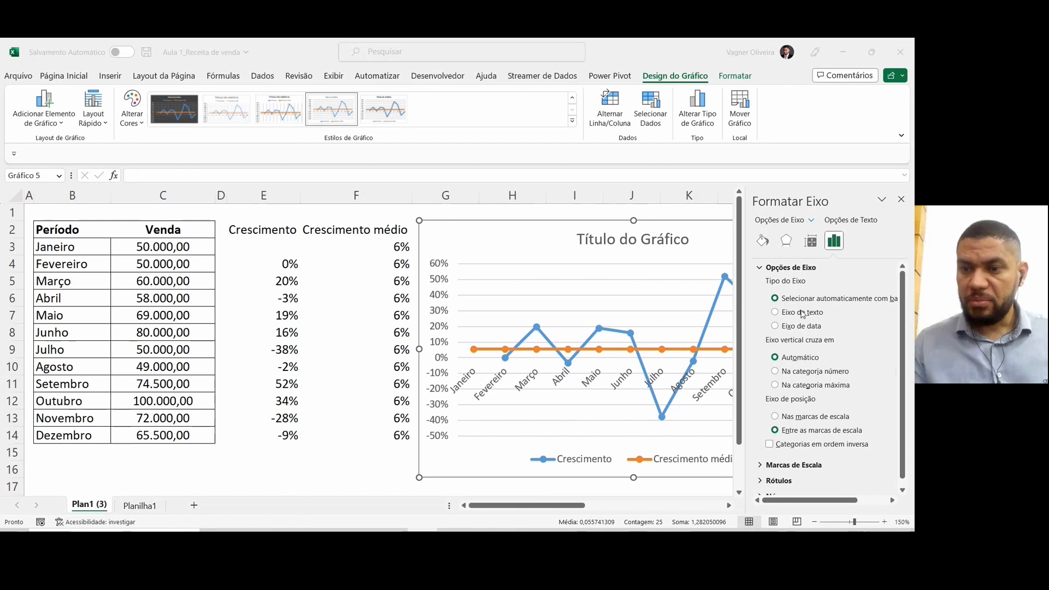
click(810, 245)
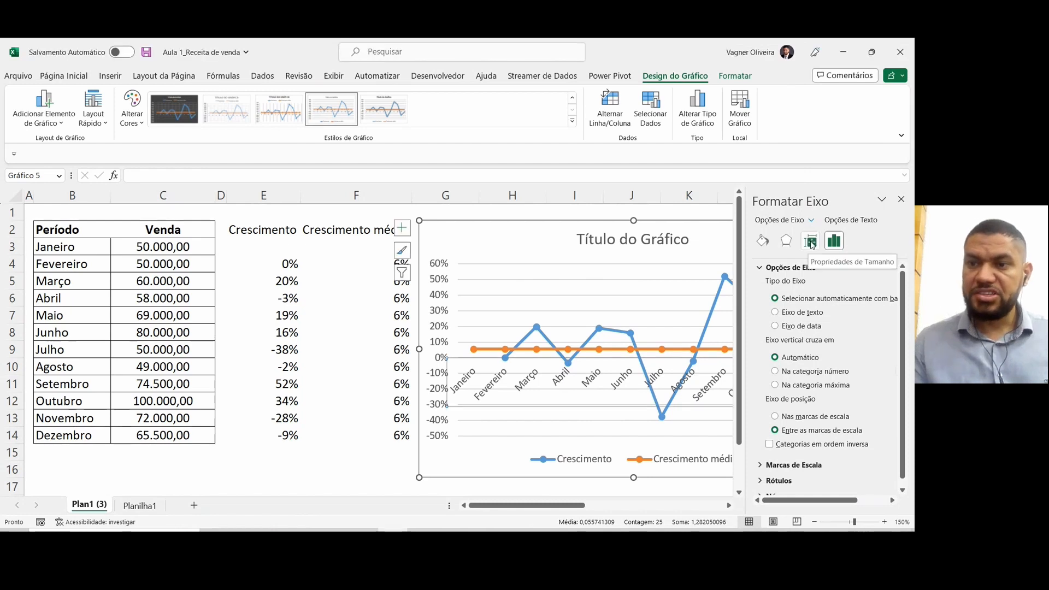
scroll(775, 404, down, 1)
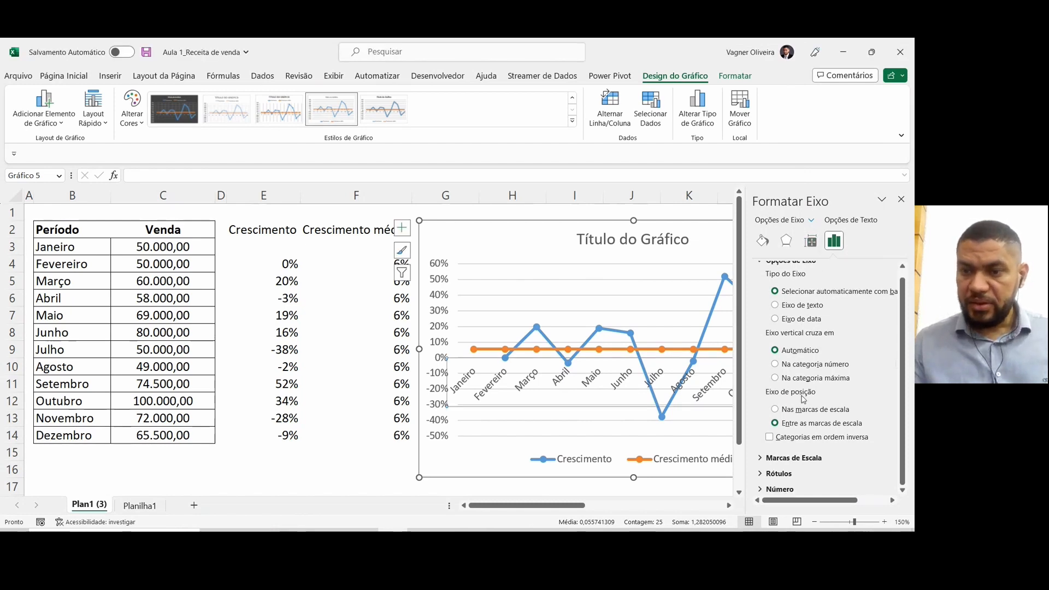
click(761, 473)
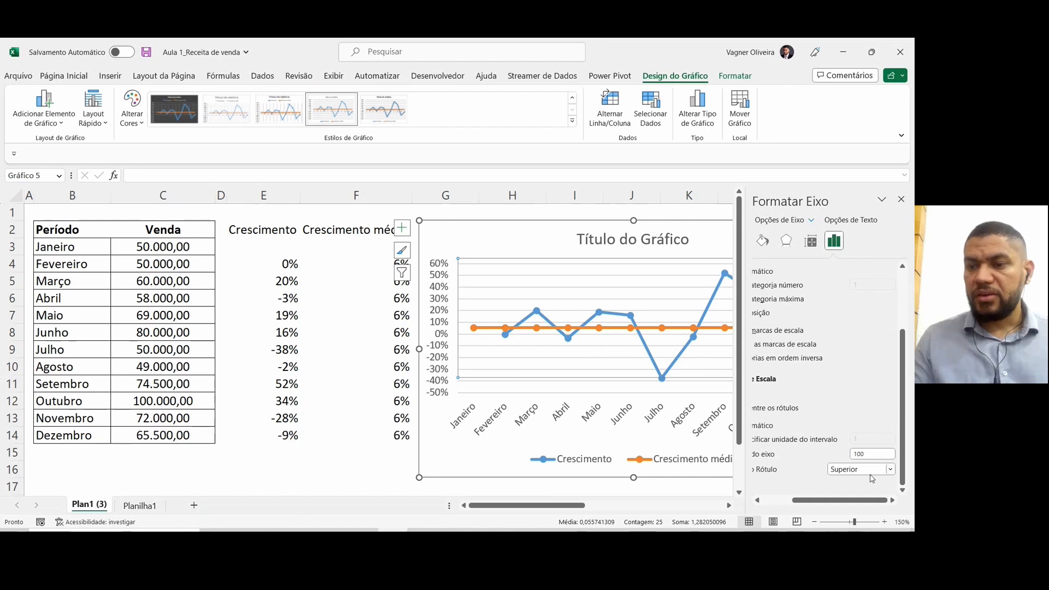
click(889, 470)
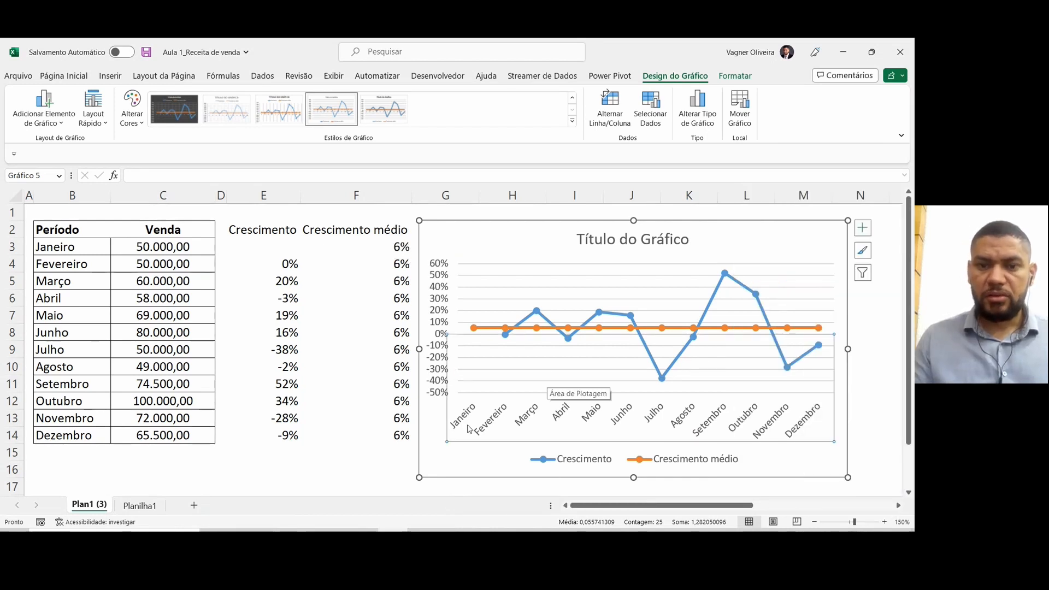
click(383, 462)
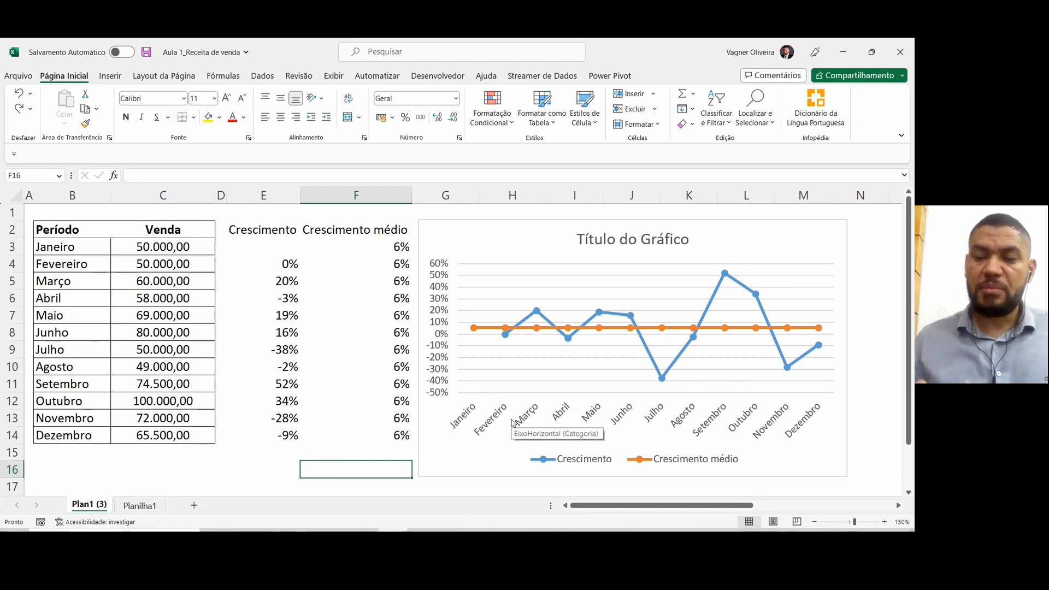
mouse_move(421, 540)
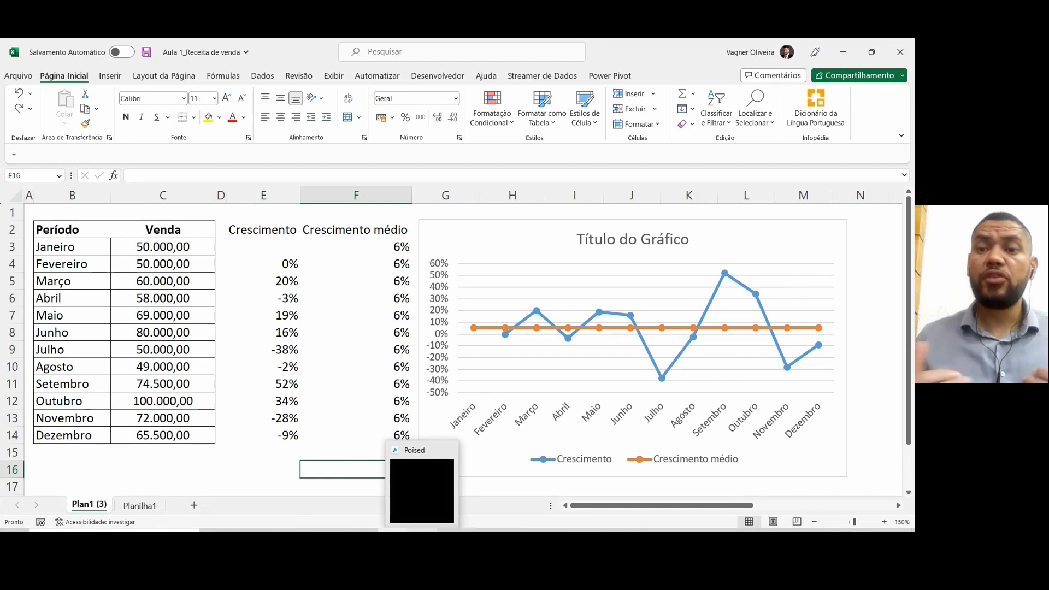